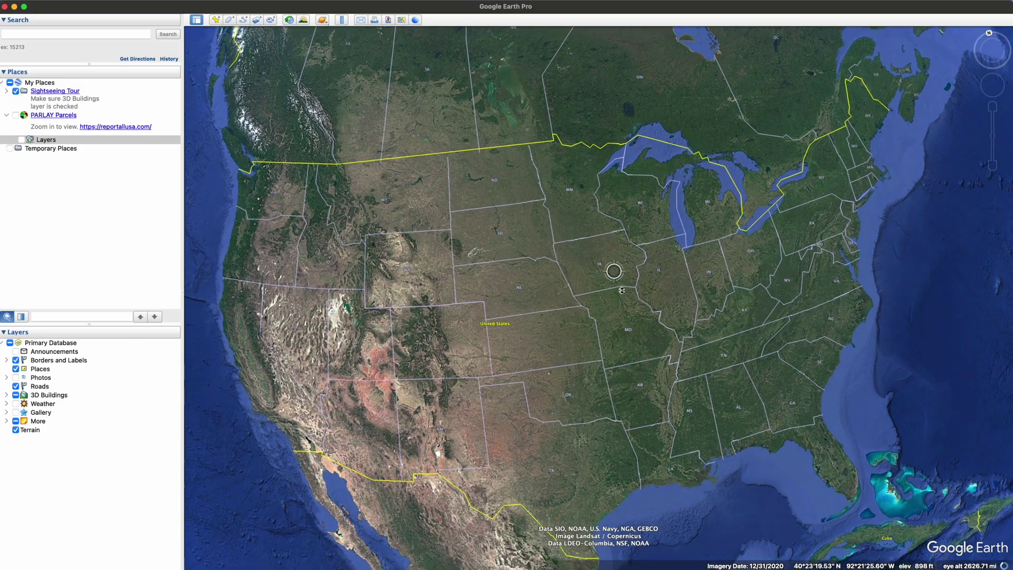
scroll(622, 290, up, 5)
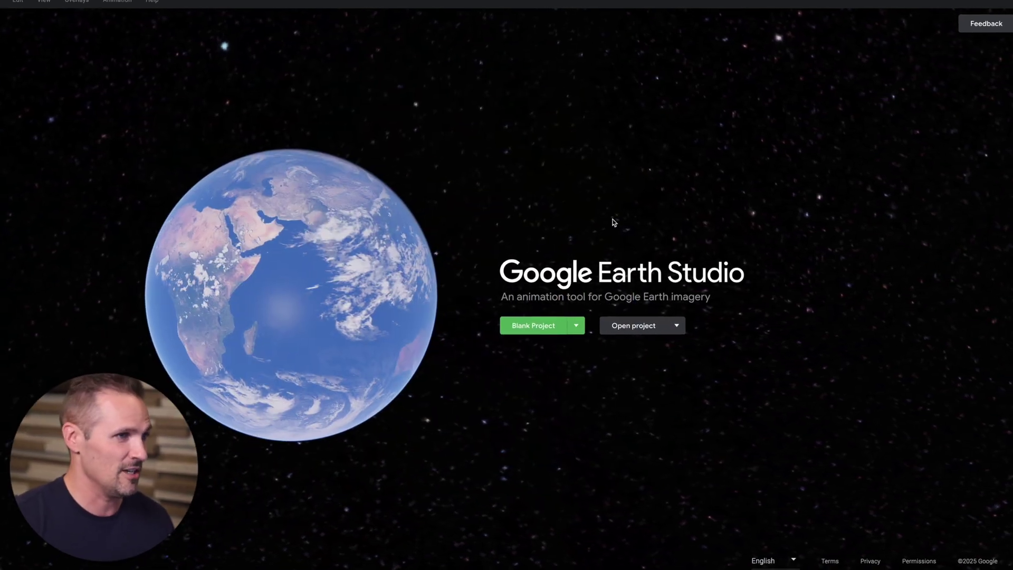
Start a Quick Start project from the Fly-To and Orbit template
click(575, 324)
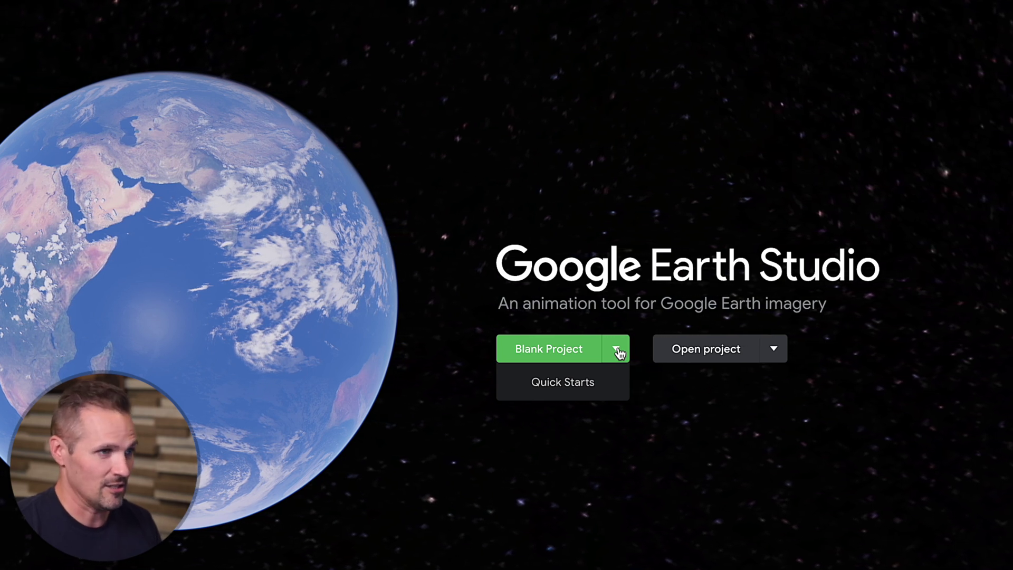
click(562, 382)
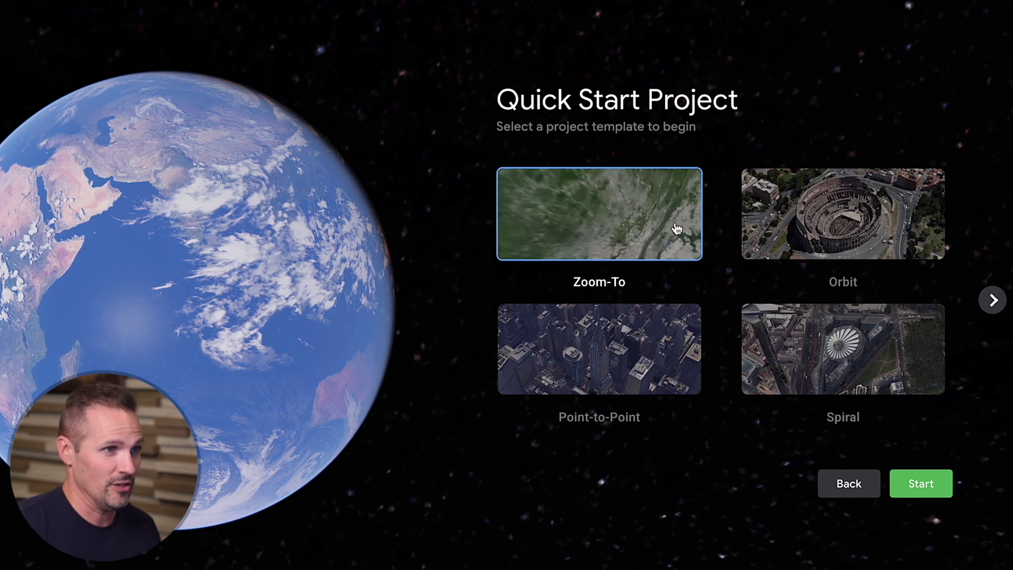
click(995, 302)
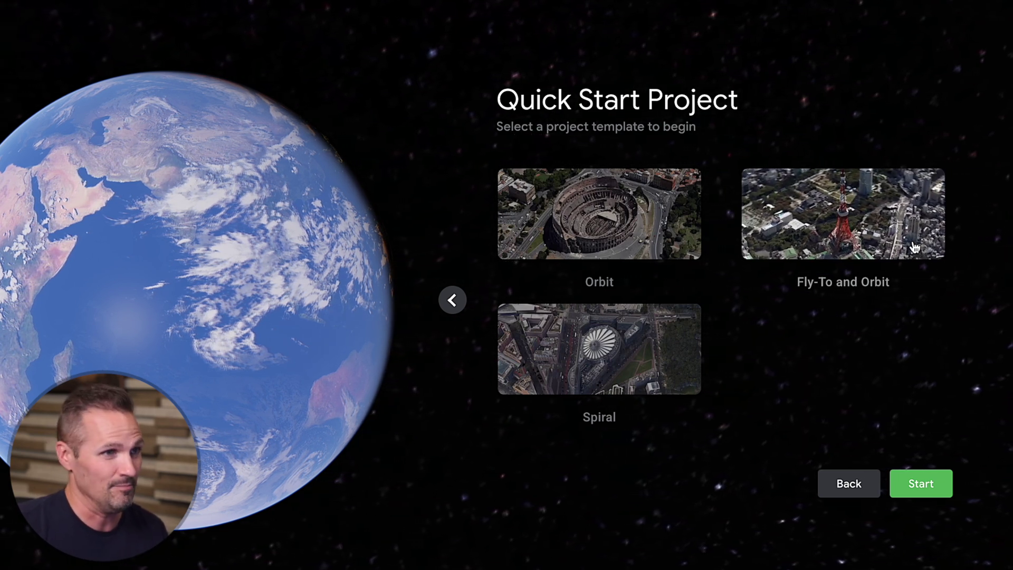
click(921, 490)
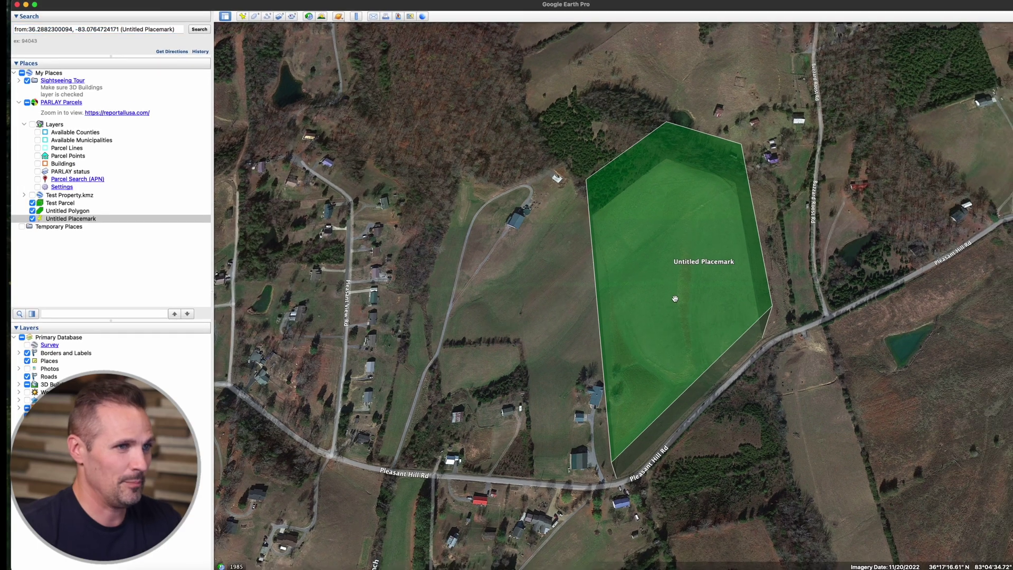
Switch to Google Earth Pro and add a placemark near the center of the green parcel polygon, keeping the default name
middle_drag(674, 298, 578, 492)
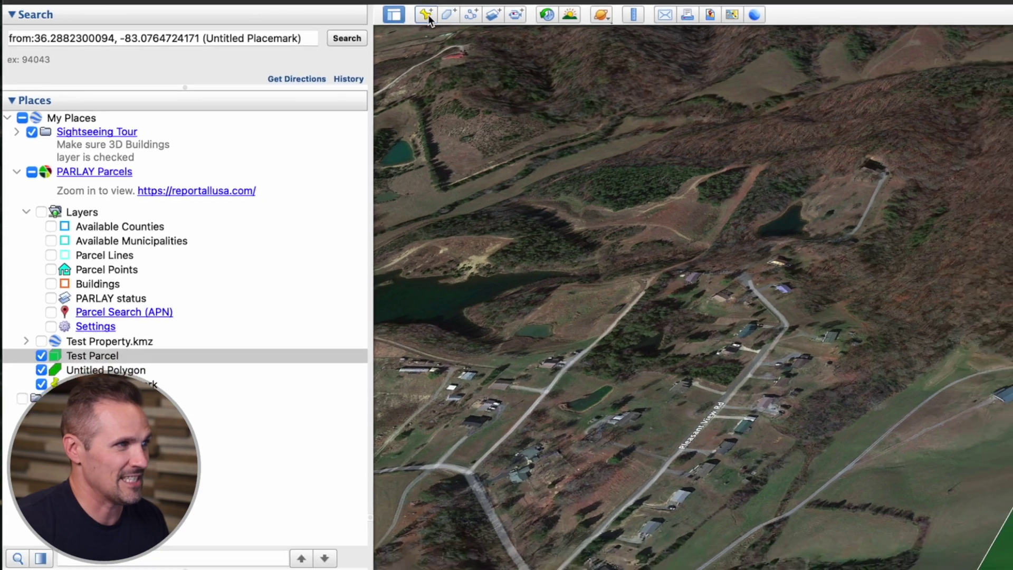
click(476, 14)
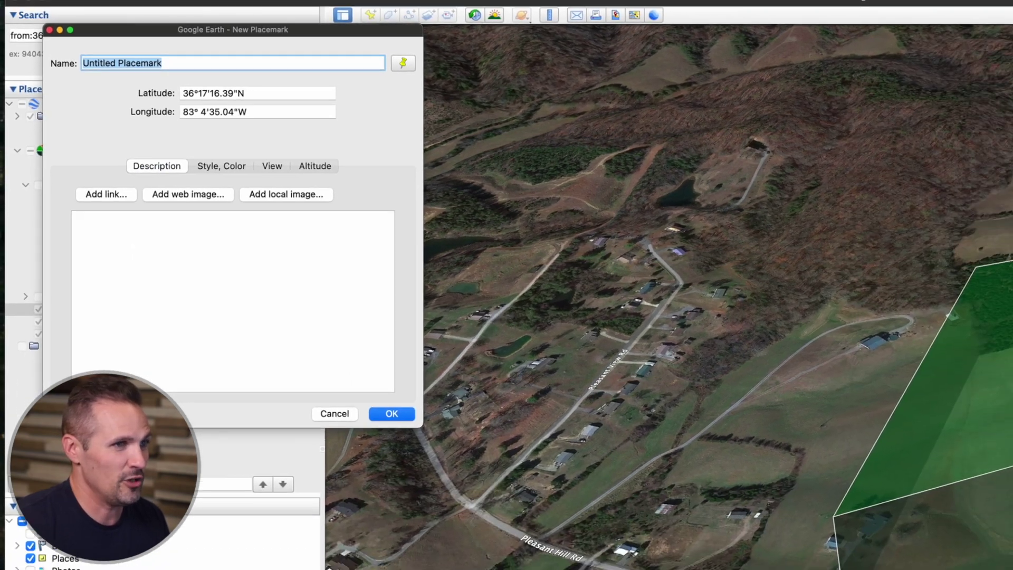
drag(992, 401, 942, 369)
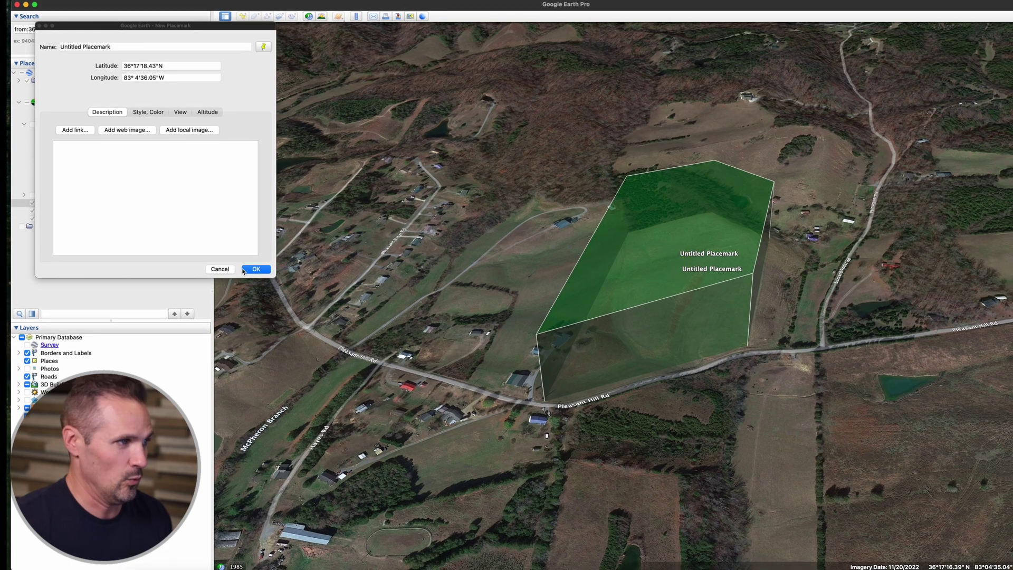
click(244, 270)
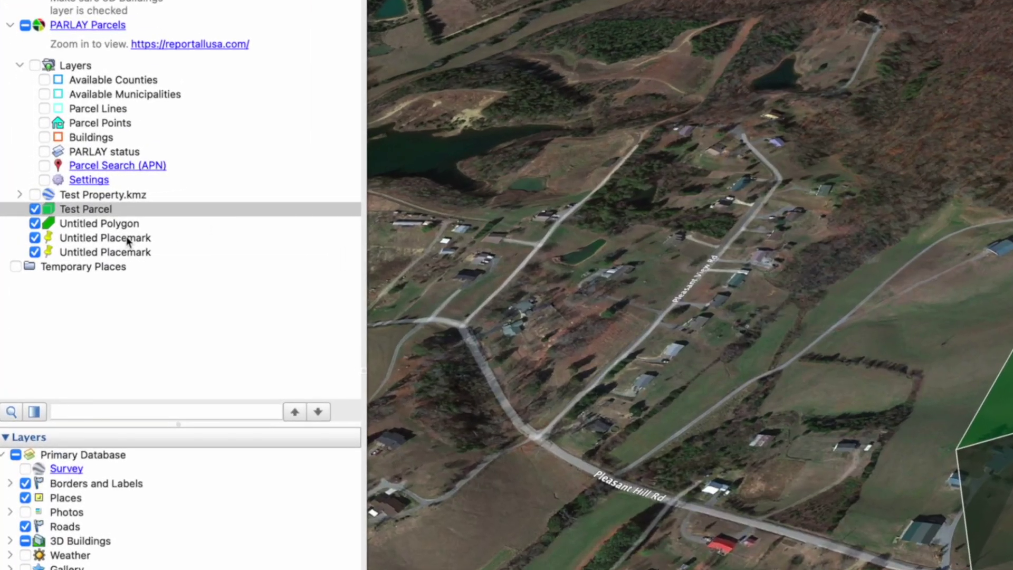
Request directions to the upper Untitled Placemark in My Places so its coordinates fill the search field
click(127, 238)
right_click(127, 240)
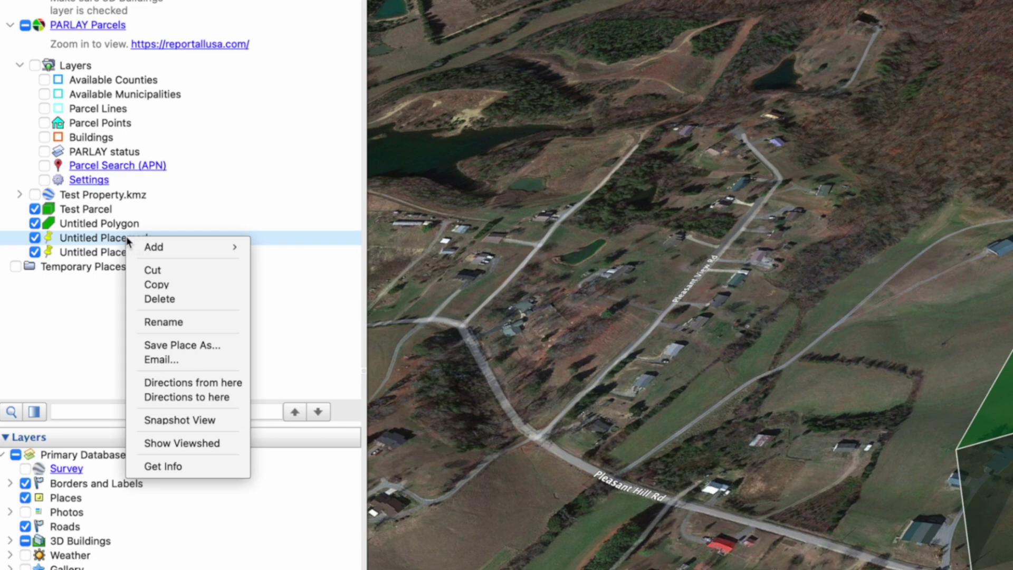
right_click(133, 241)
click(191, 397)
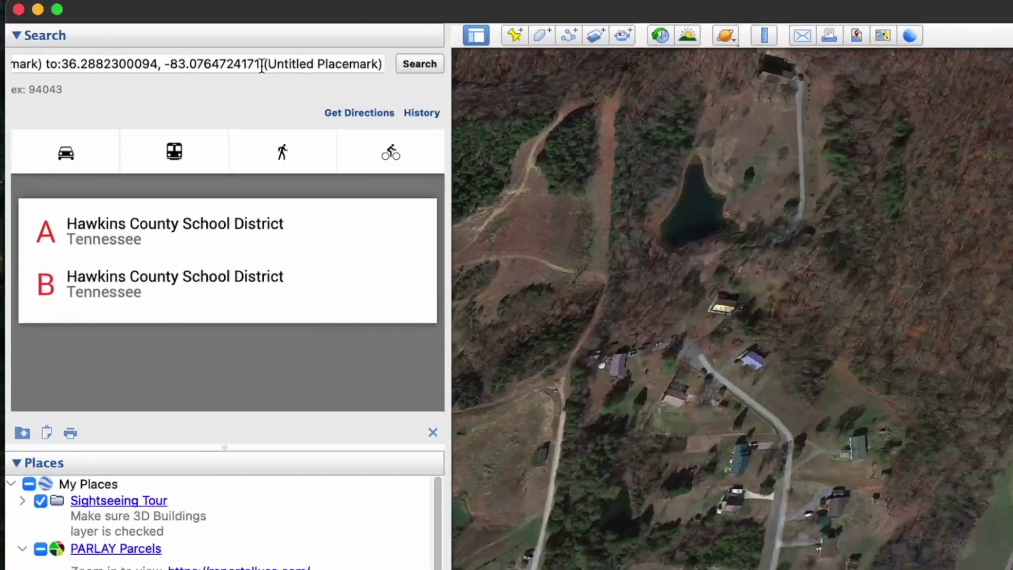
Copy the placemark's coordinates and set 36.2882300094, -83.0764724171 as the orbit point in Google Earth Studio
drag(130, 30, 37, 30)
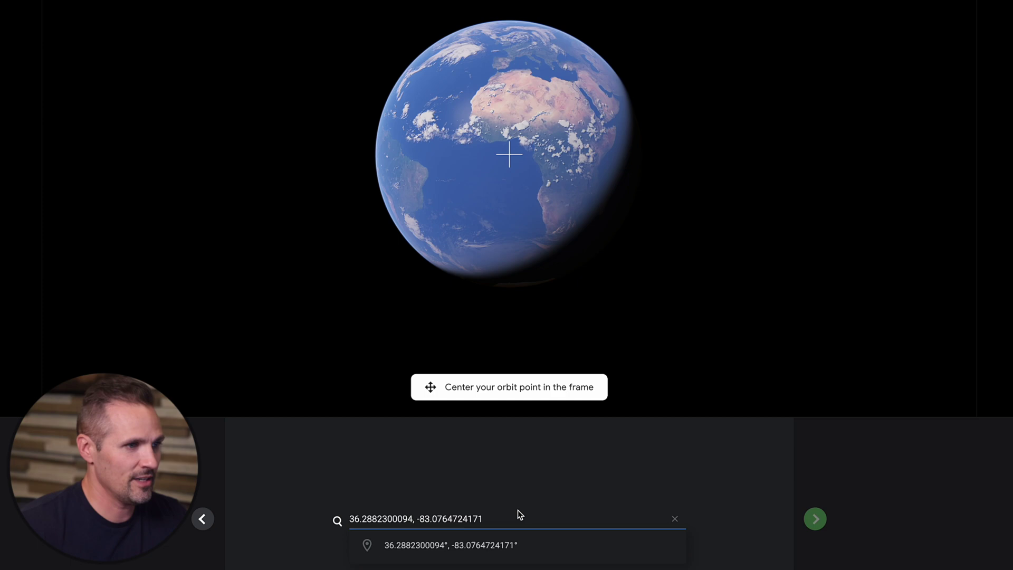
click(523, 549)
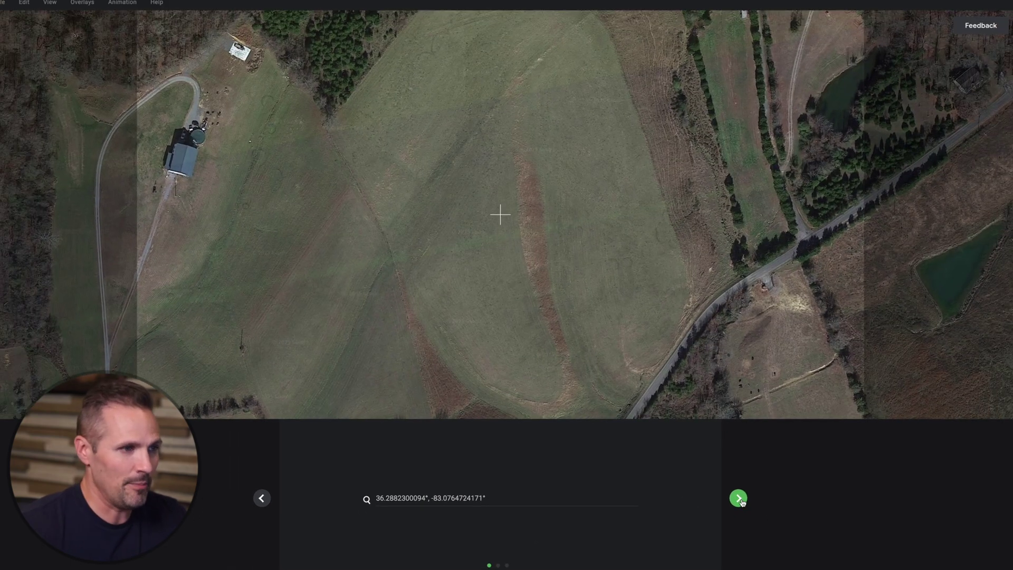
click(754, 503)
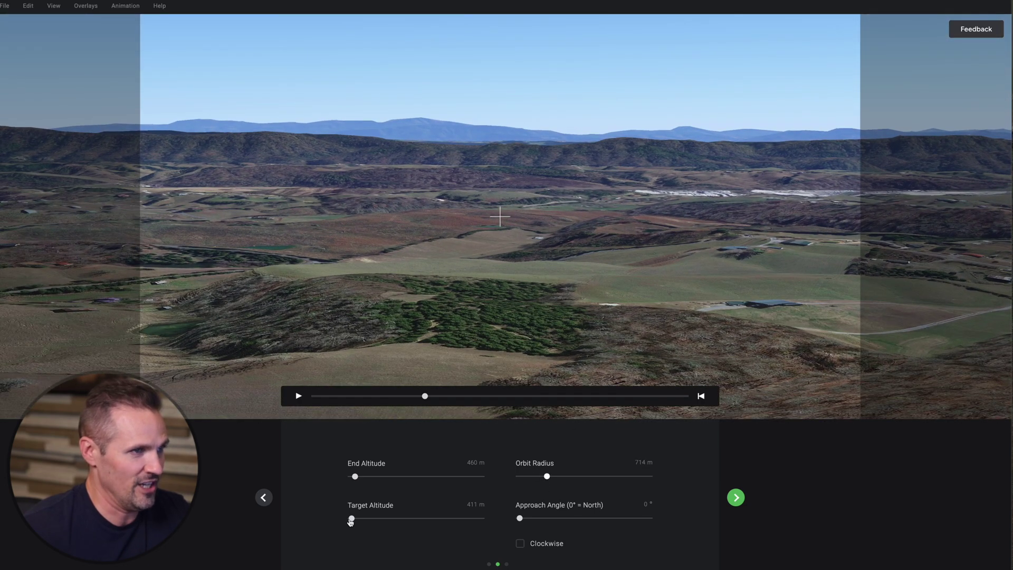
Adjust the orbit's altitudes, with the target altitude at 411 m and the end altitude at 495 m
drag(351, 519, 351, 520)
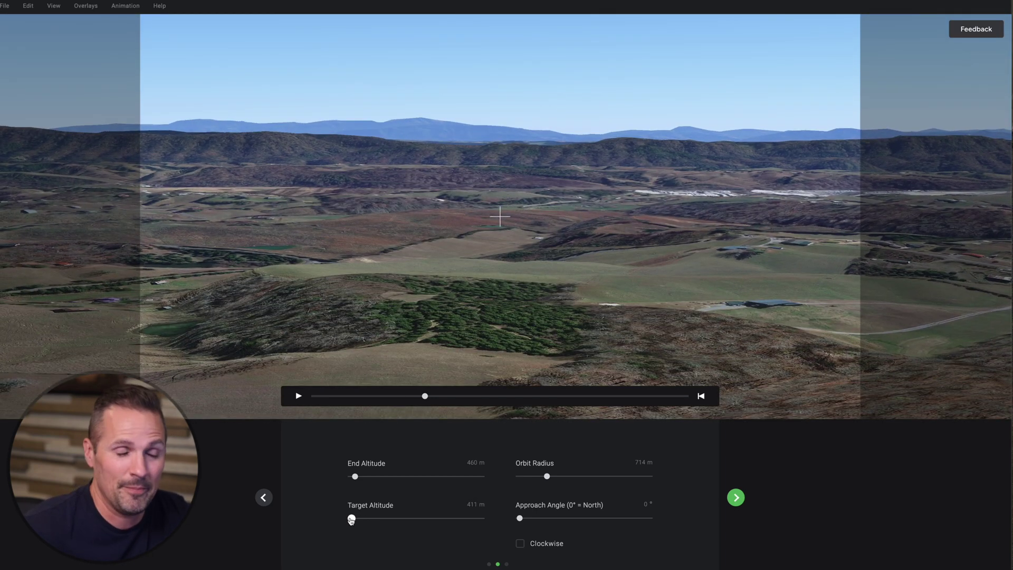
drag(352, 520, 355, 519)
drag(363, 519, 352, 519)
drag(357, 478, 358, 477)
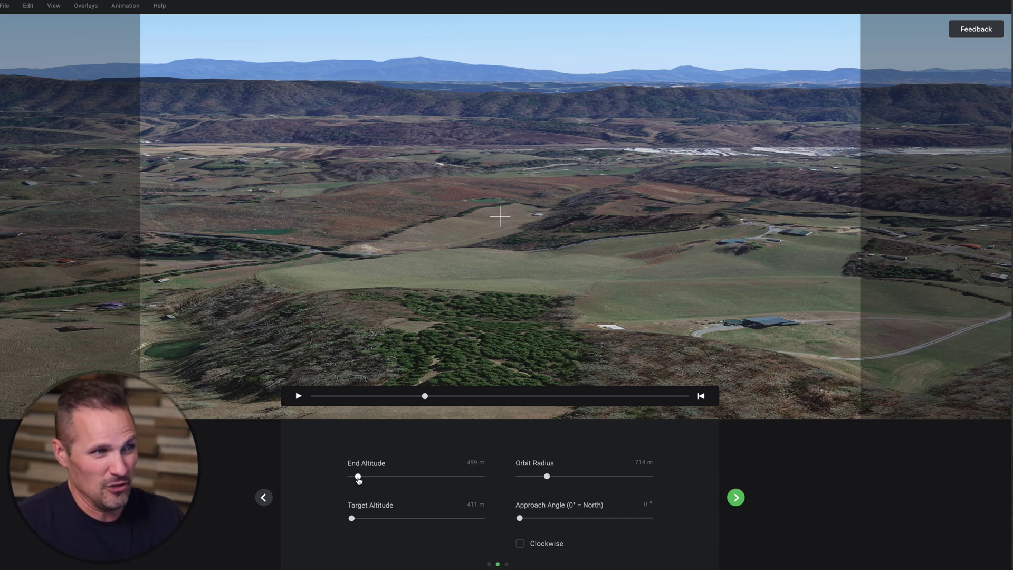
drag(359, 477, 358, 478)
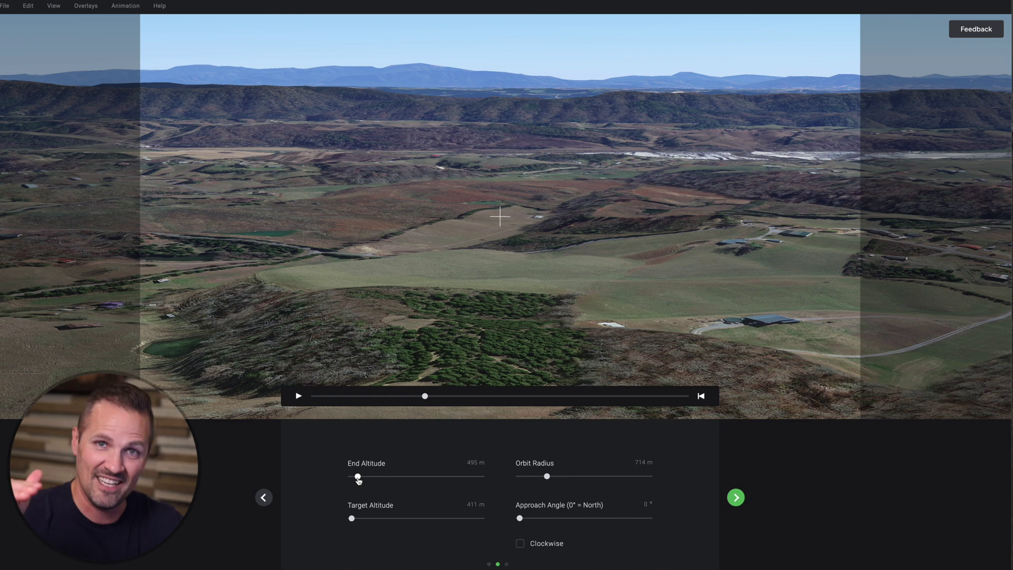
Set the orbit radius to 951 m and try the clockwise direction before switching it back off
drag(547, 476, 558, 476)
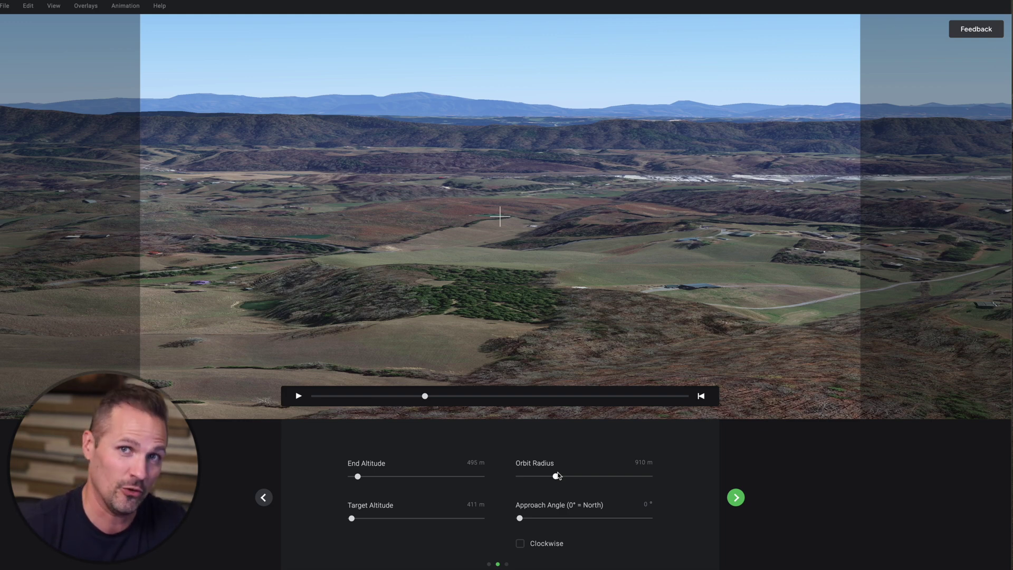
click(558, 476)
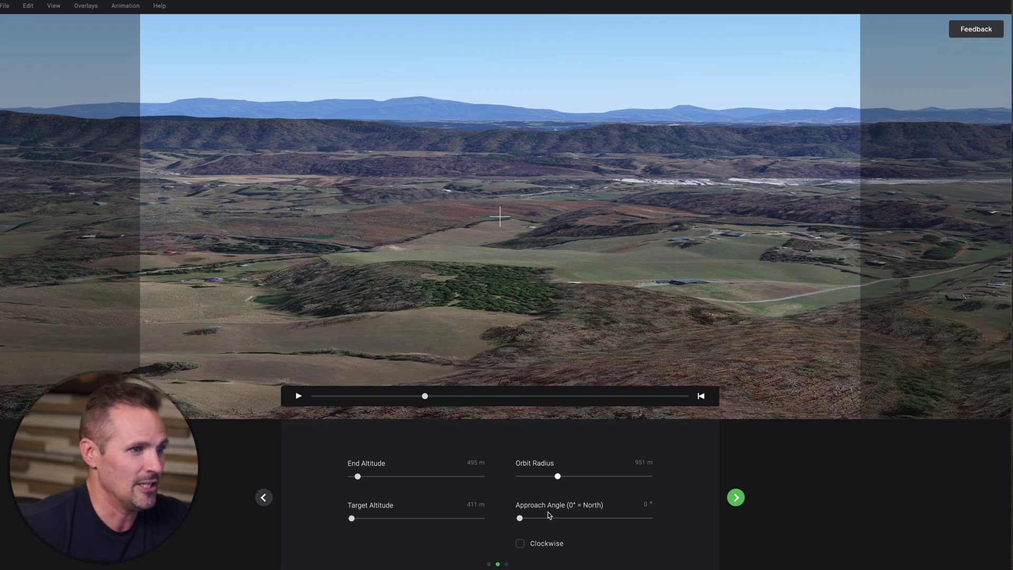
click(520, 544)
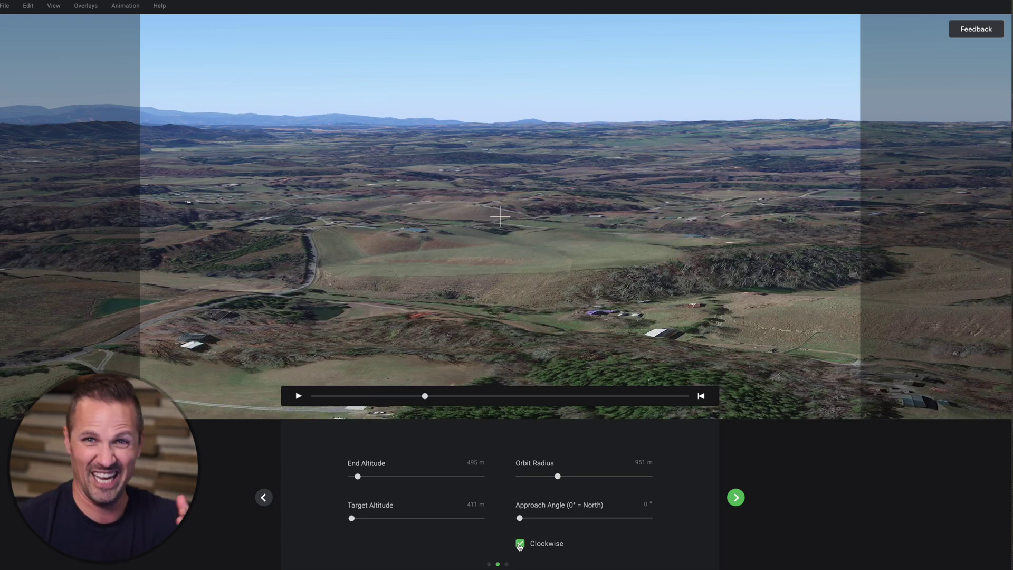
click(520, 543)
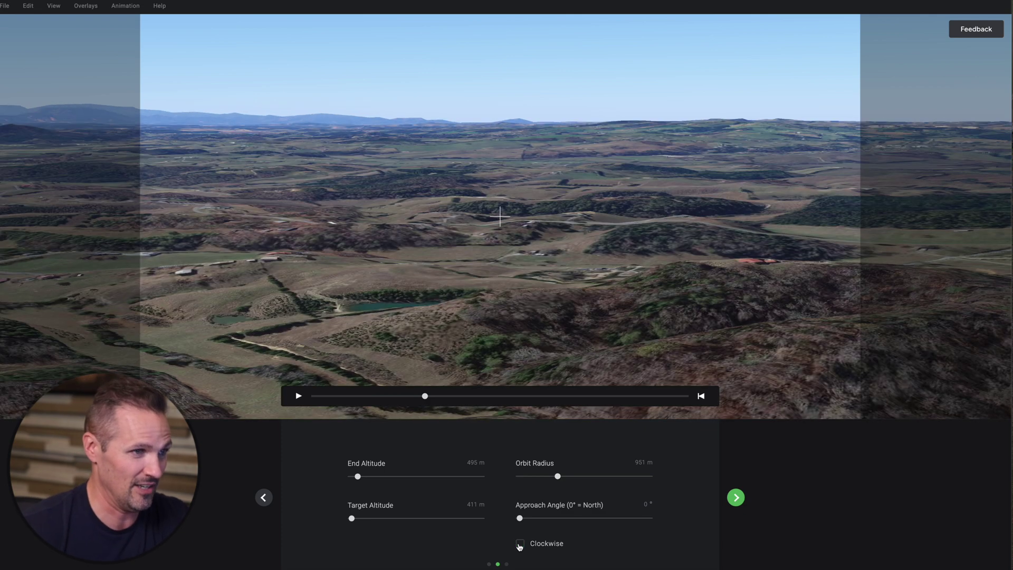
Preview the orbit, raise the end altitude to 528 m and continue to the duration setting
click(298, 396)
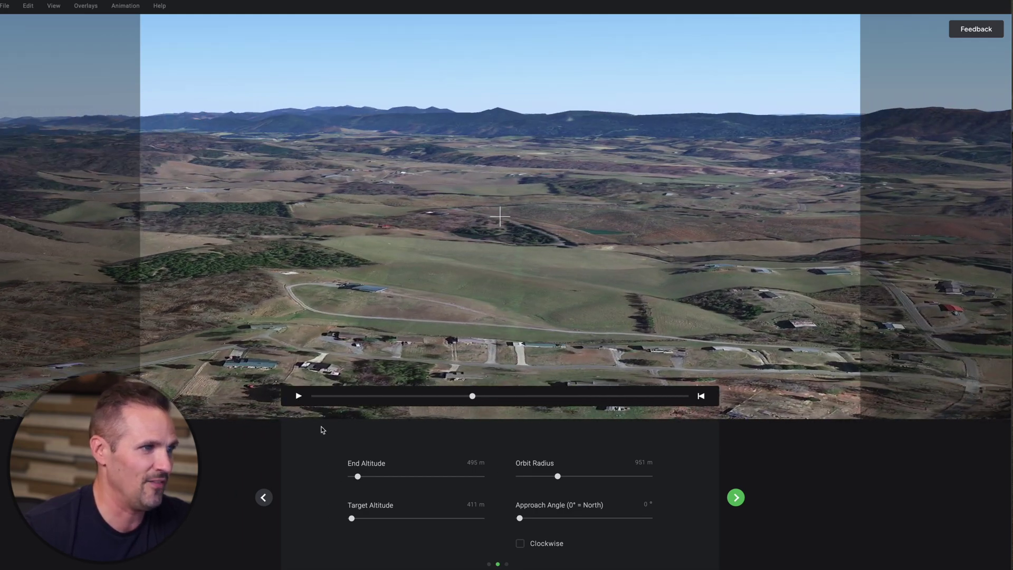
drag(357, 477, 361, 478)
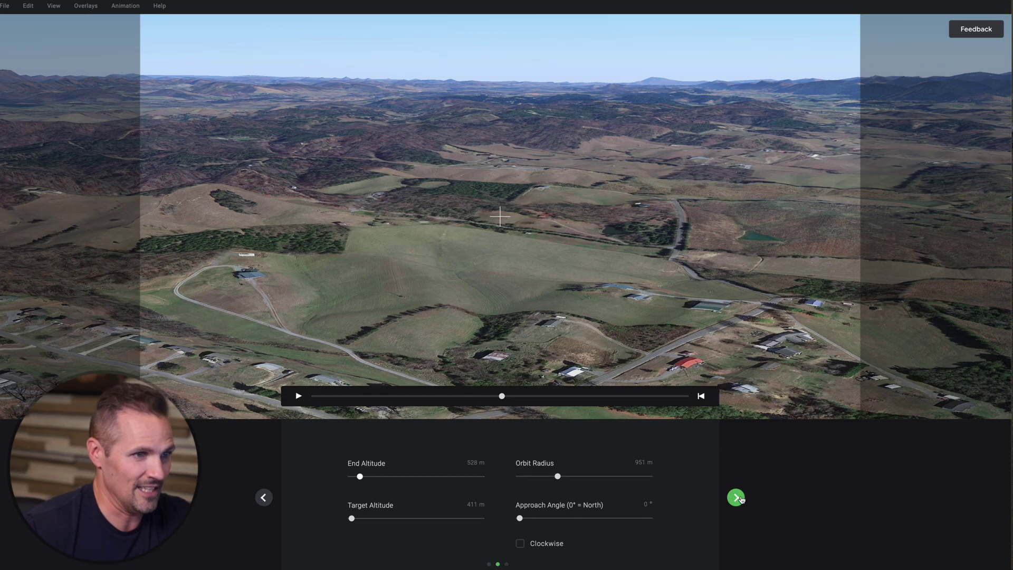
click(738, 497)
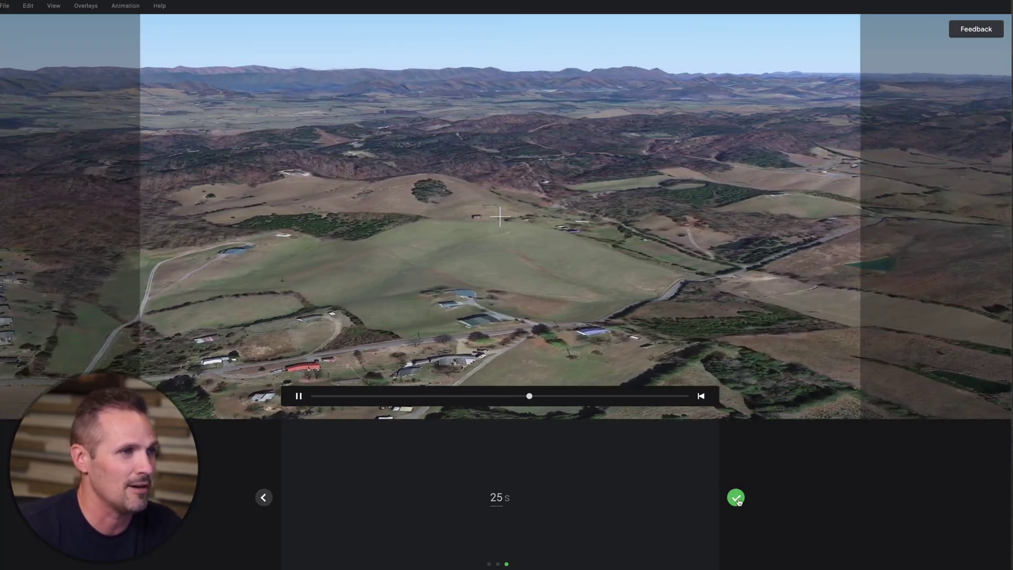
Finish the project setup with a 25-second duration and play the animation up to frame 237
click(737, 498)
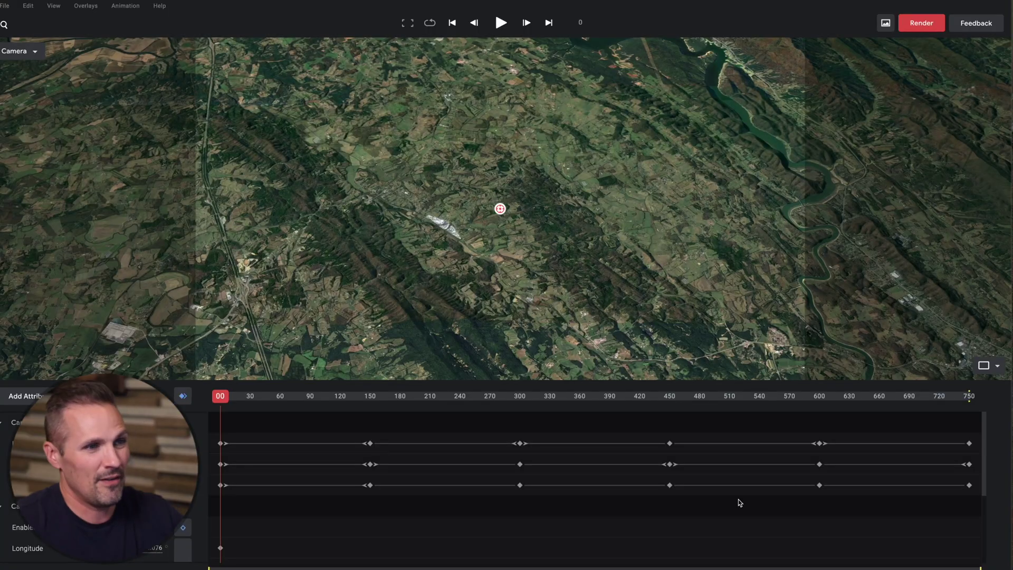
click(501, 24)
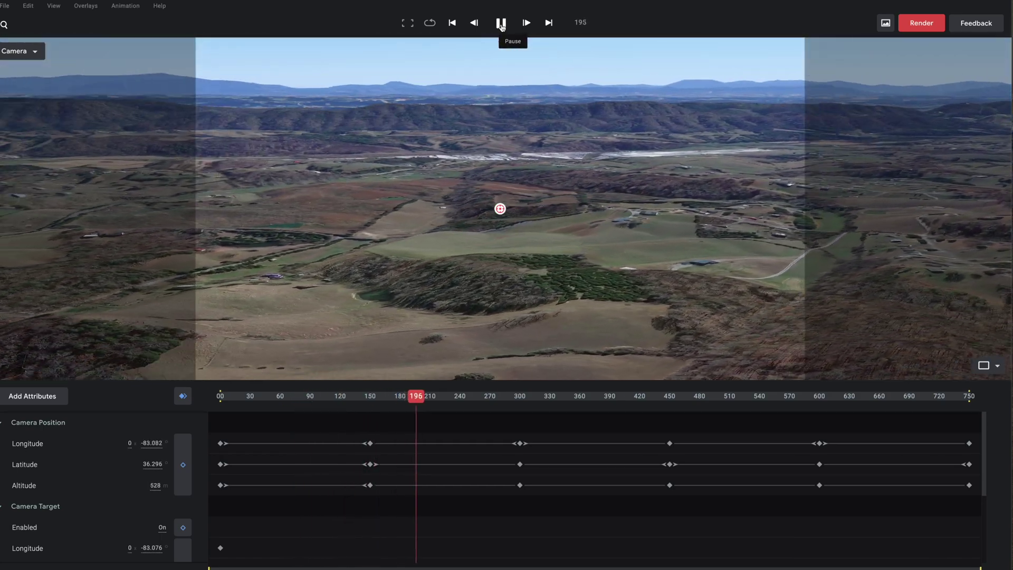
click(501, 24)
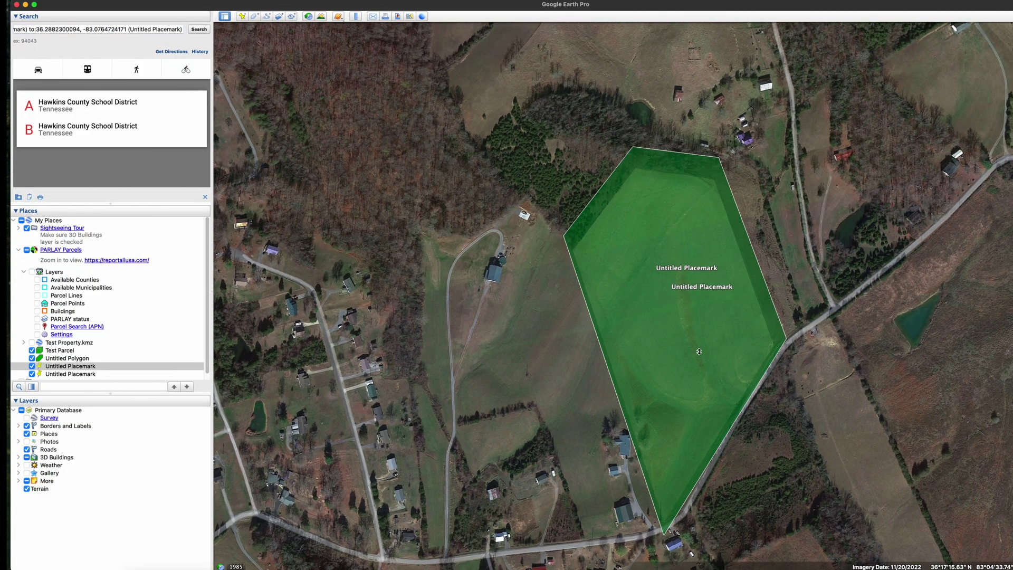
In Google Earth Pro, save the Test Parcel polygon to the Desktop as Test Parcel.kmz
middle_drag(699, 352, 633, 324)
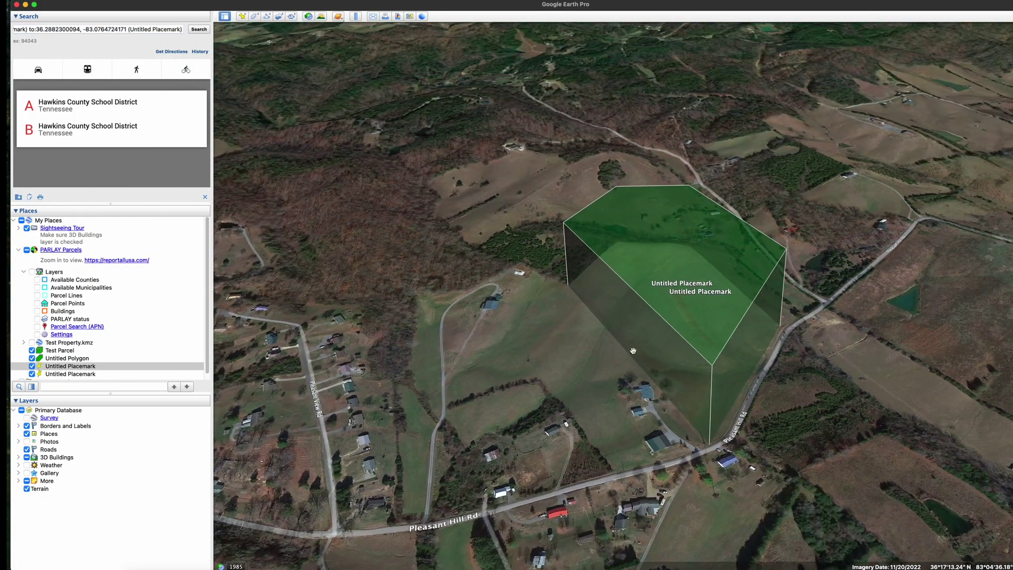
double_click(60, 350)
right_click(67, 350)
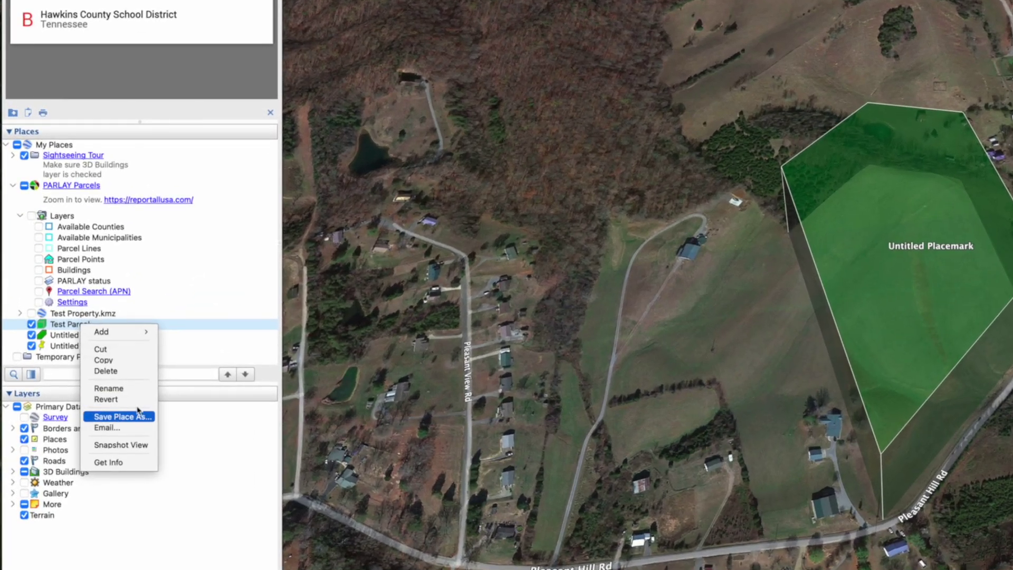
click(116, 417)
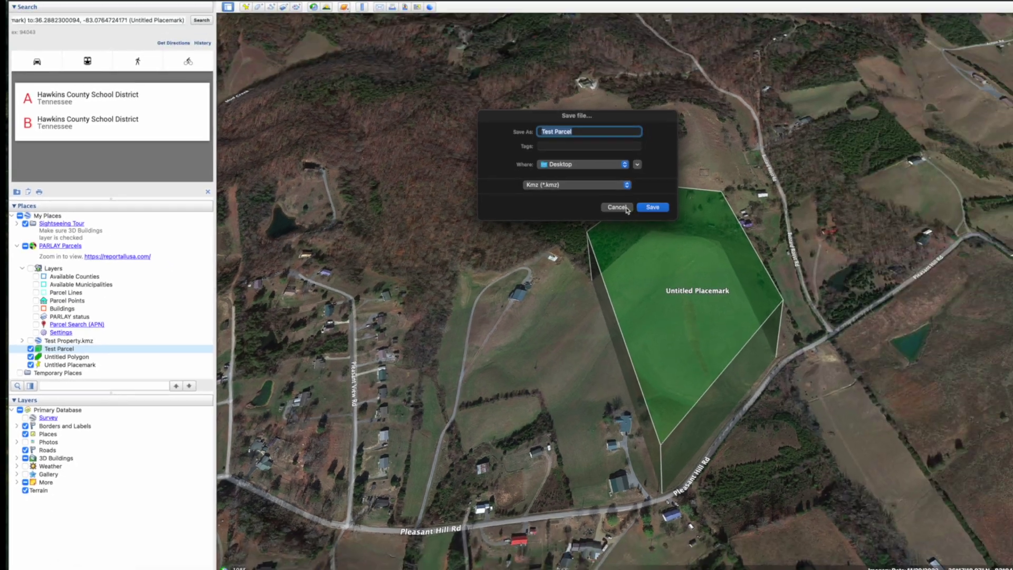
click(859, 137)
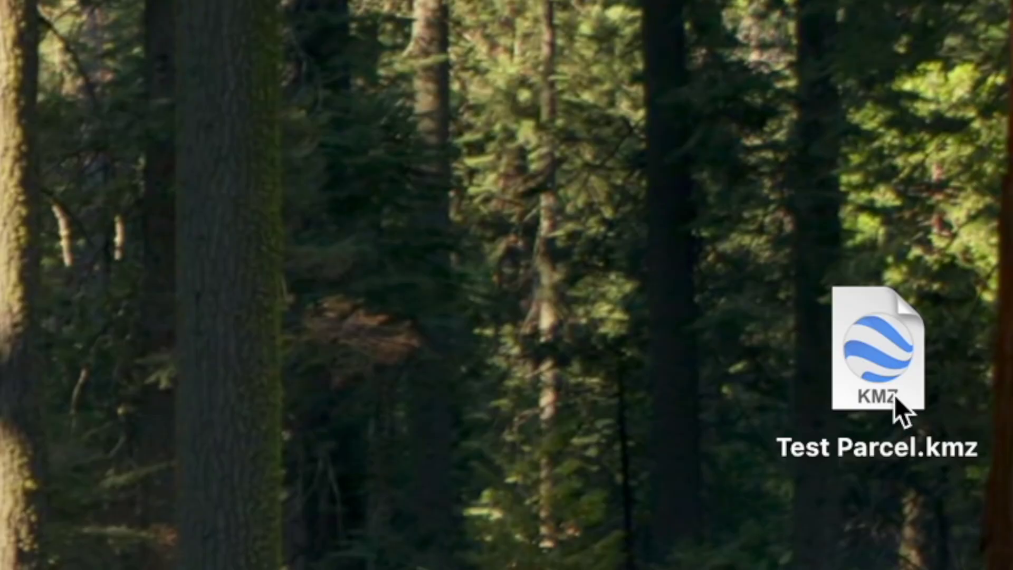
drag(882, 287, 651, 310)
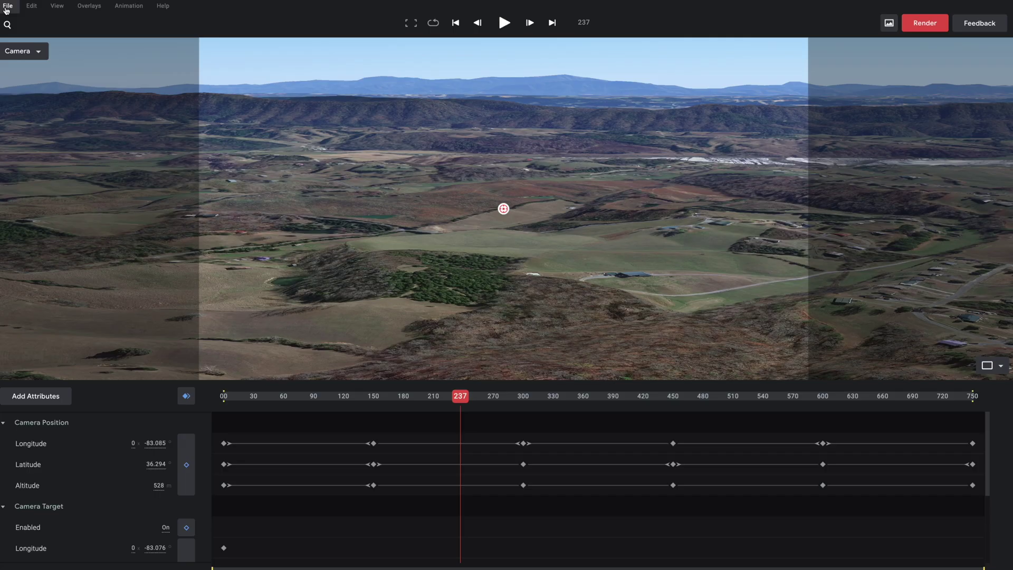
Import Test Parcel.kmz into the Google Earth Studio project as an overlay and close the overlay list
click(8, 6)
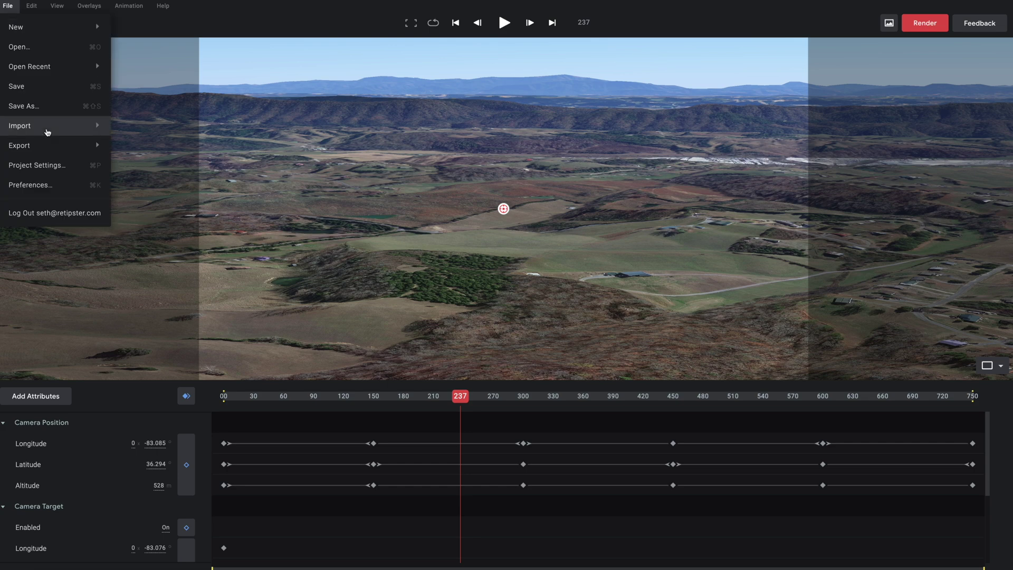
mouse_move(53, 126)
click(338, 258)
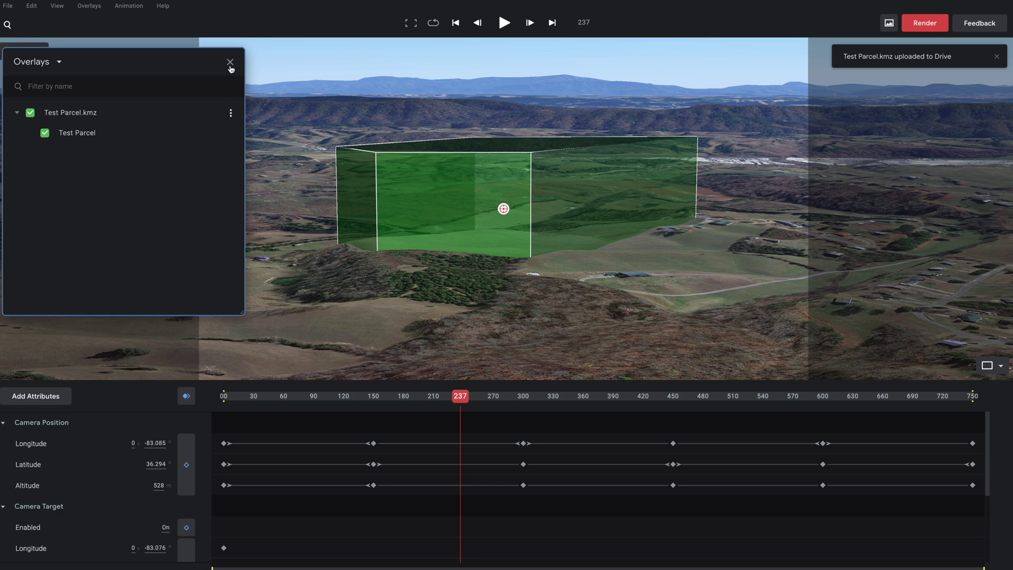
click(230, 63)
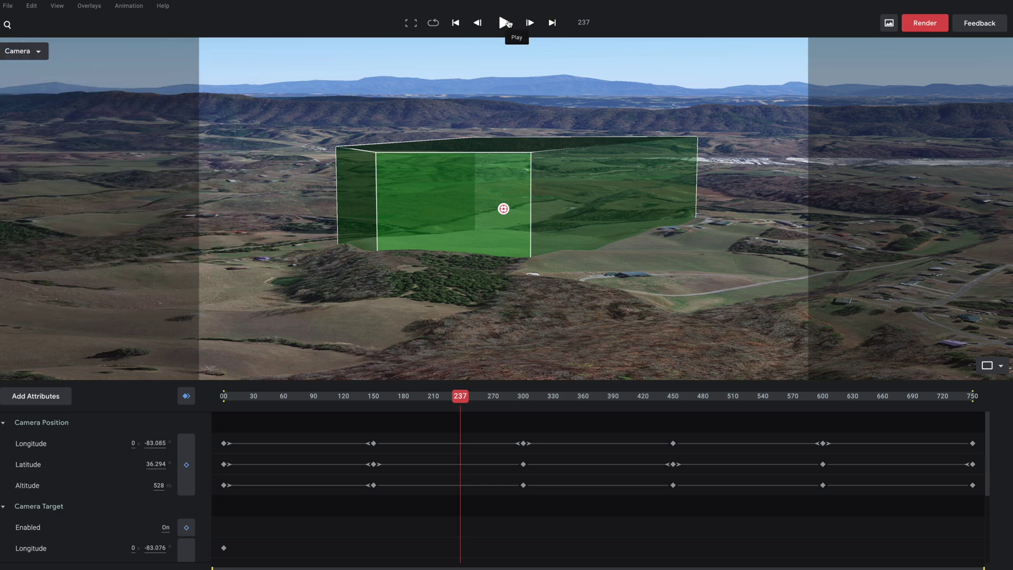
Play the orbit onward from frame 237 with the parcel overlay, pause it and rewind to frame 9
click(508, 24)
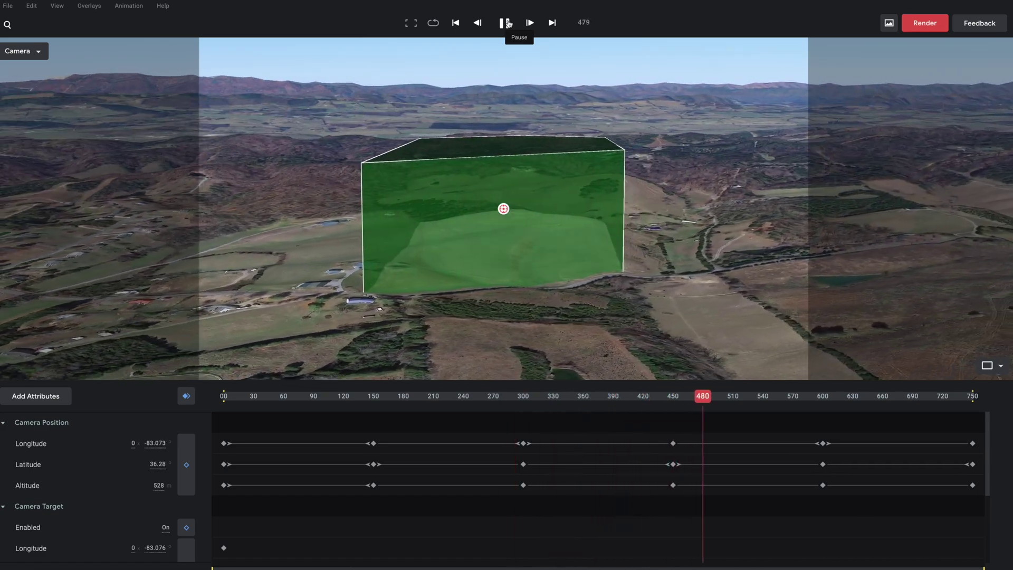
click(508, 23)
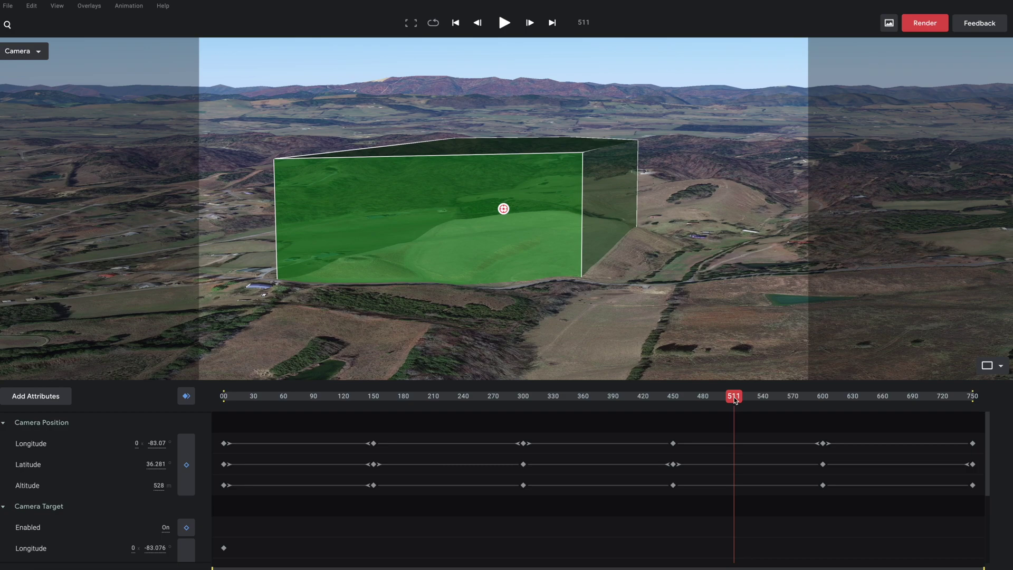
drag(734, 400, 233, 442)
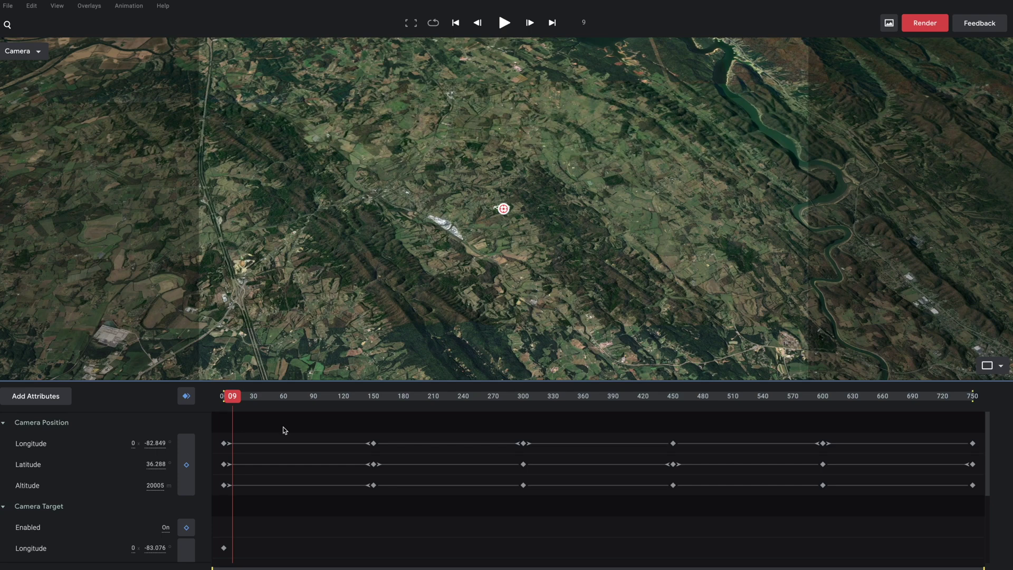
Play the fly-in from frame 9 and stop the playhead exactly on the camera keyframes at frame 150
click(504, 26)
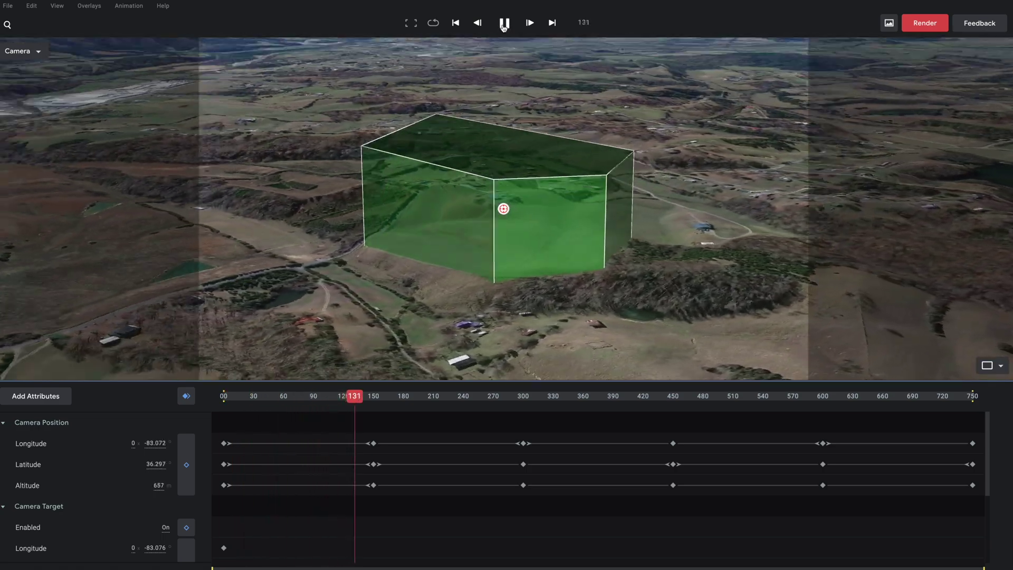
click(504, 25)
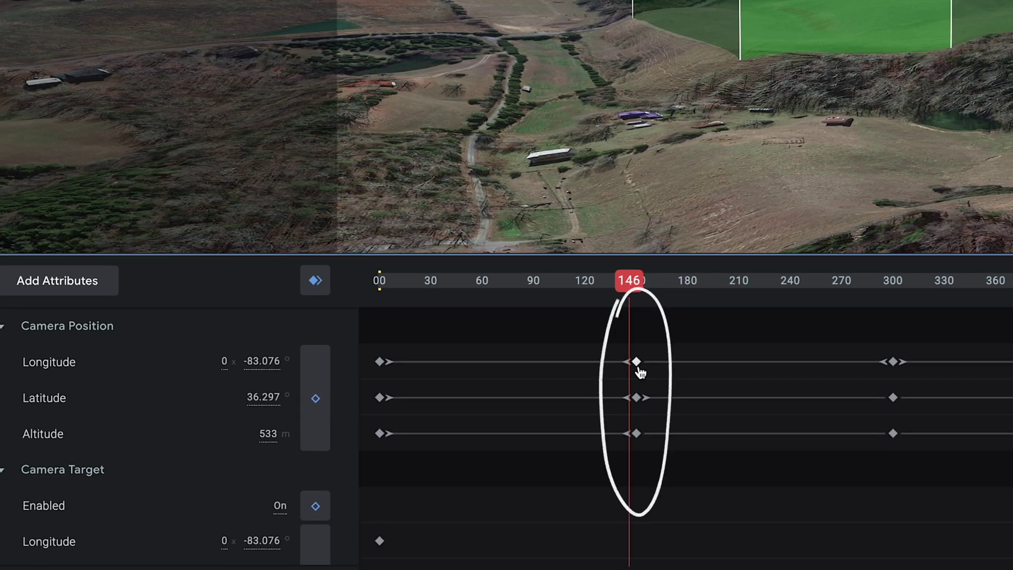
click(374, 445)
key(Right)
key(Right)
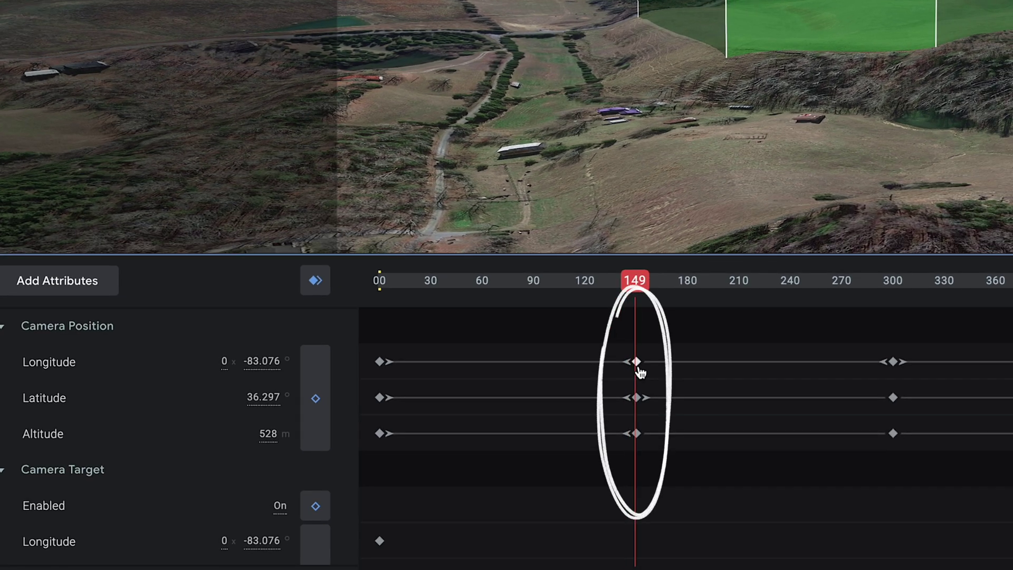
key(Right)
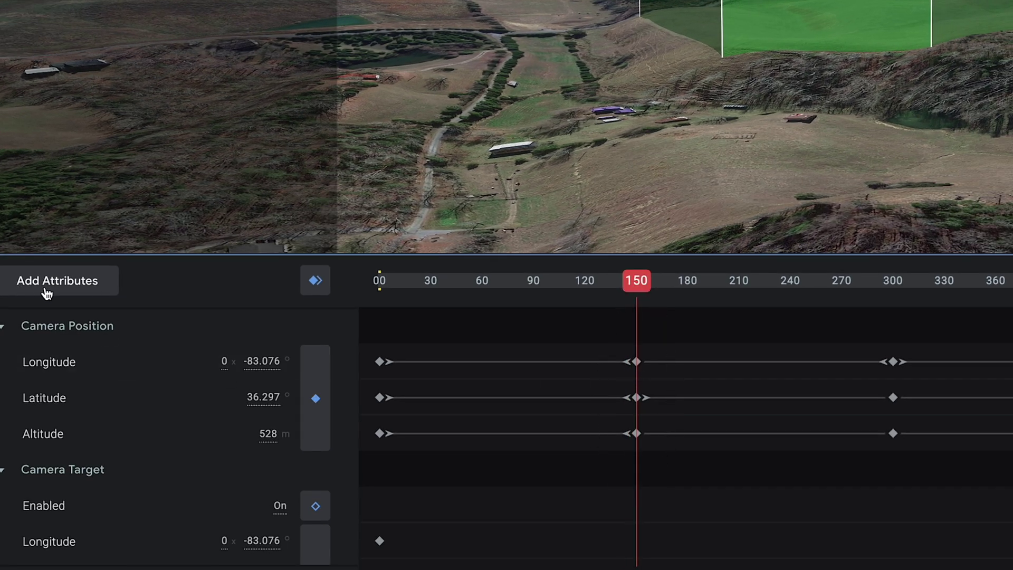
Add the Field of View, Time of Day, Clouds and 3D Buildings attributes to the project
click(64, 288)
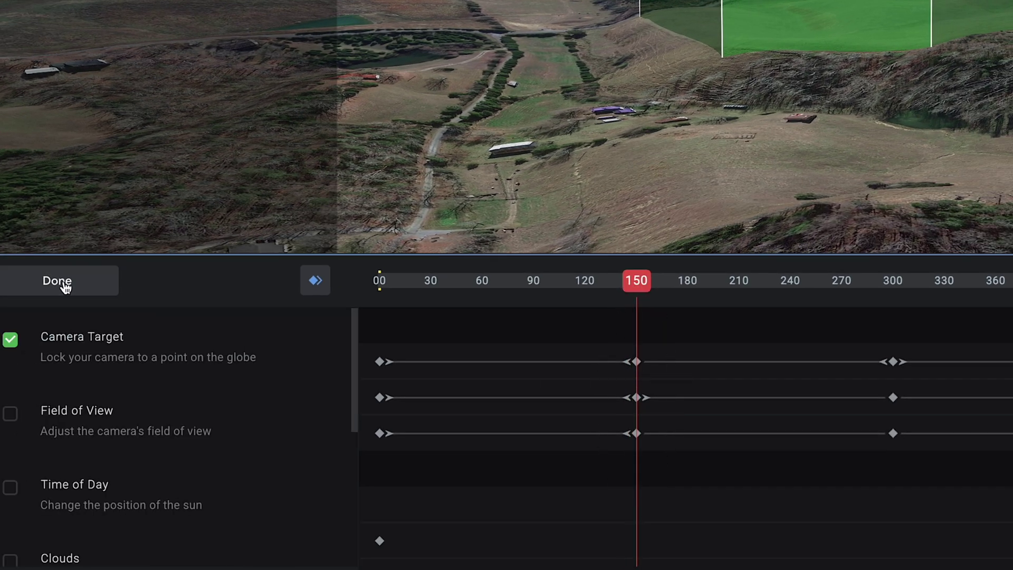
click(10, 414)
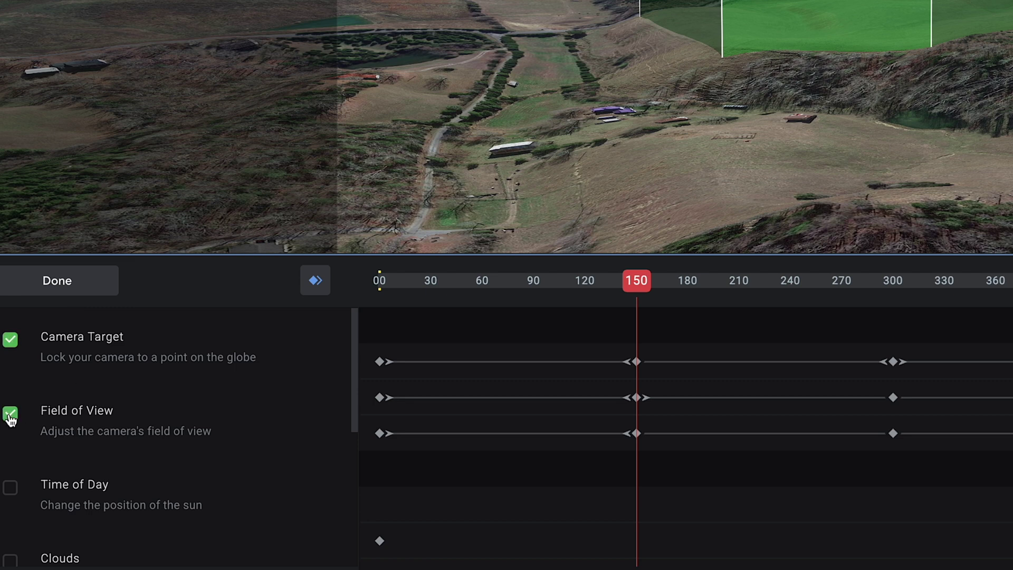
click(10, 490)
scroll(32, 517, down, 1)
click(11, 504)
scroll(12, 491, down, 2)
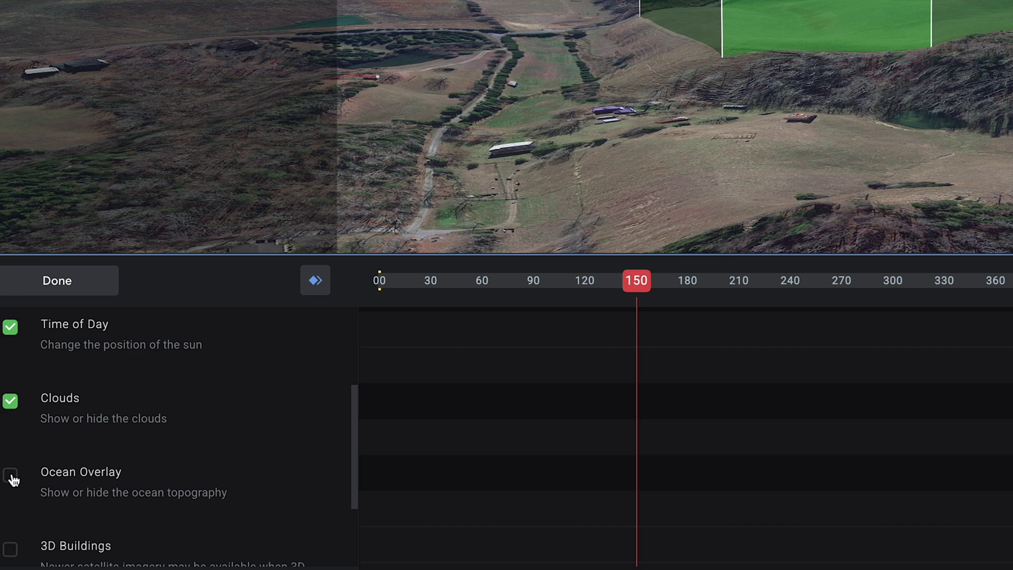
scroll(13, 479, down, 3)
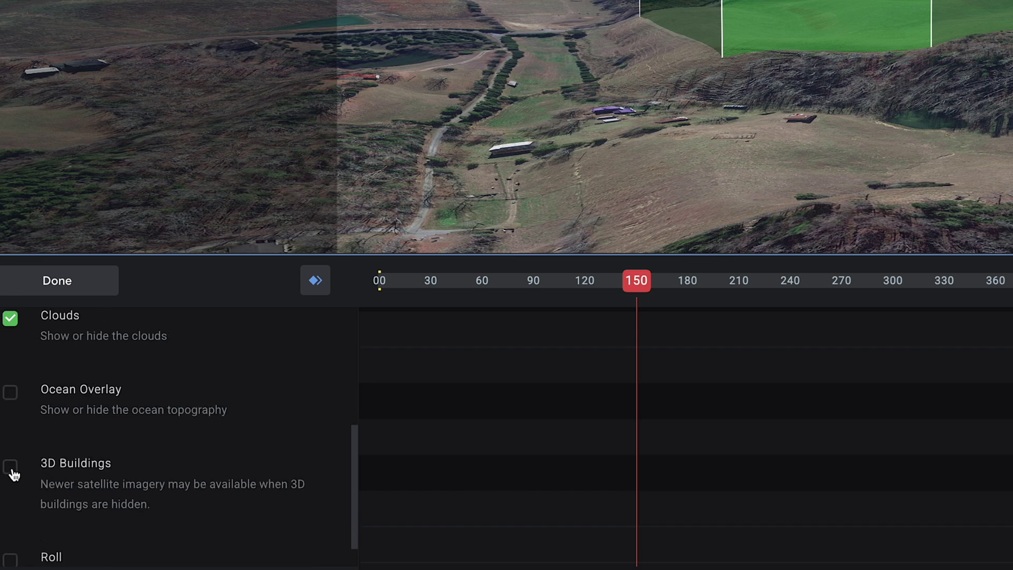
click(11, 469)
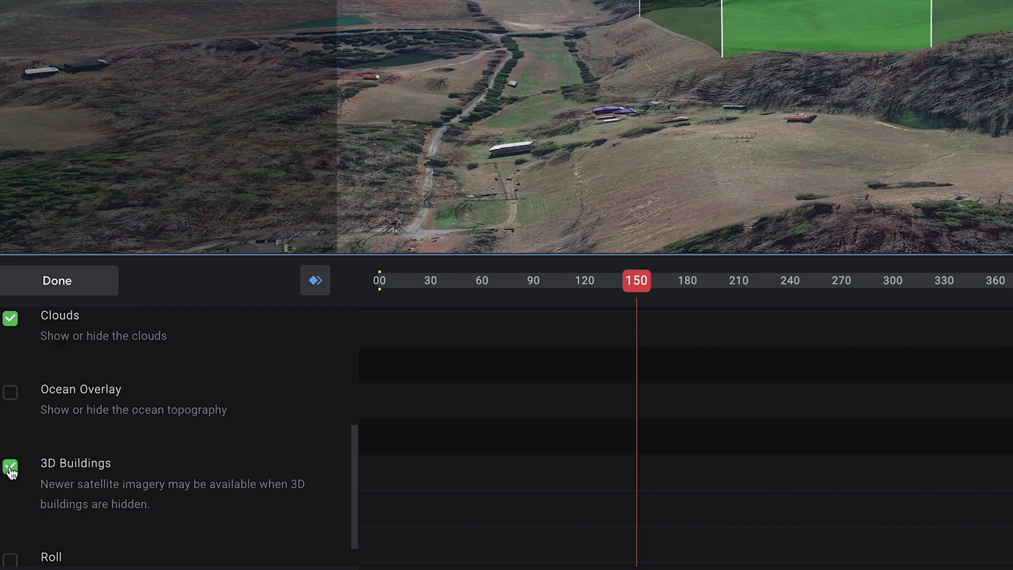
scroll(46, 493, down, 1)
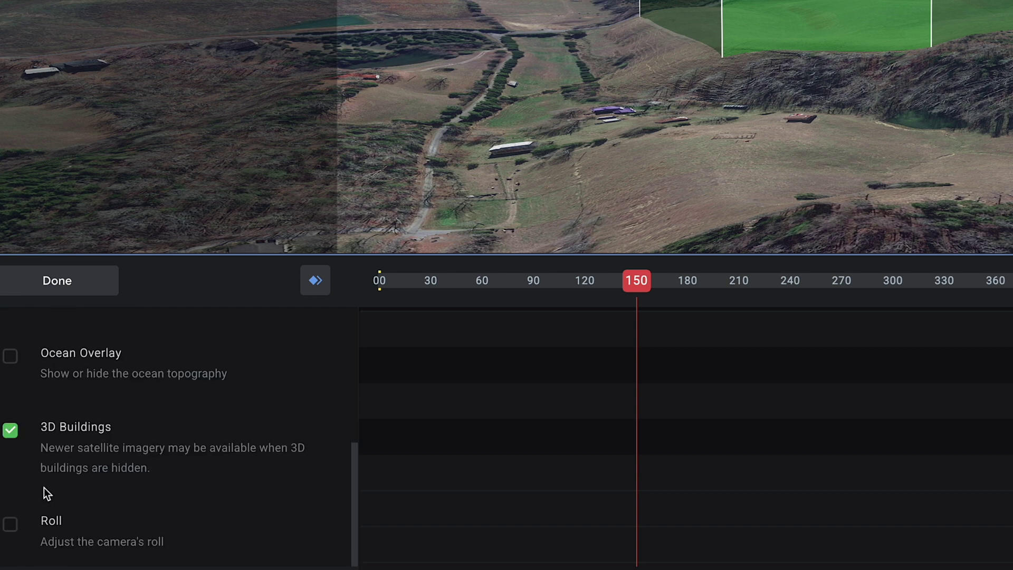
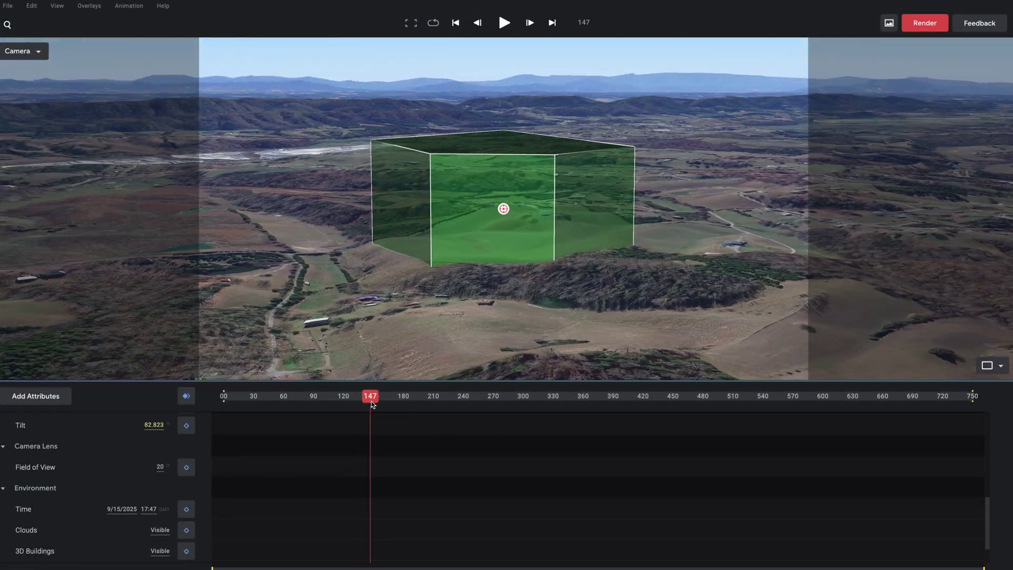
Keyframe the Field of View at frame 149 and set it to 30° at frame 357
drag(372, 401, 374, 401)
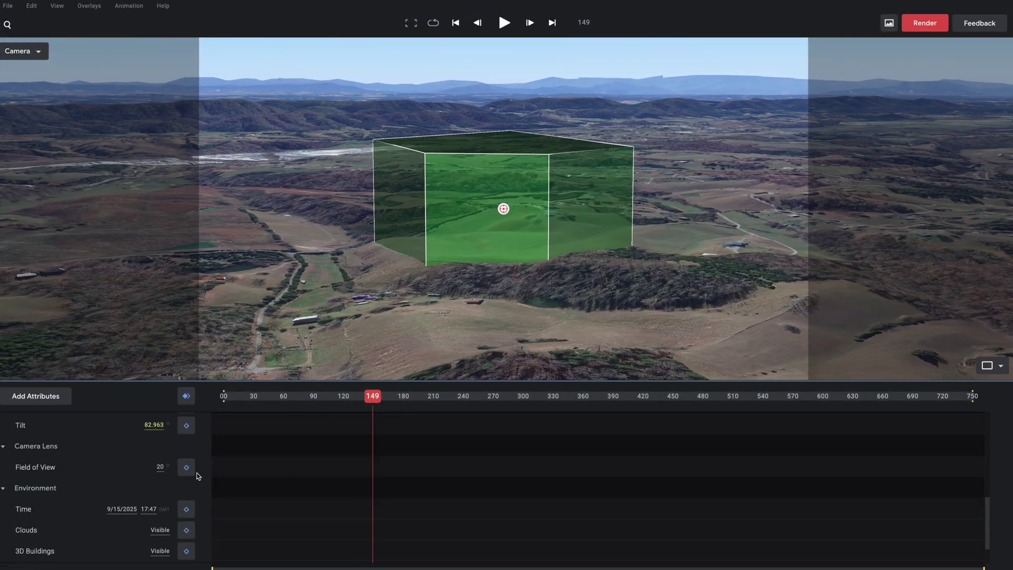
click(187, 468)
drag(373, 399, 583, 411)
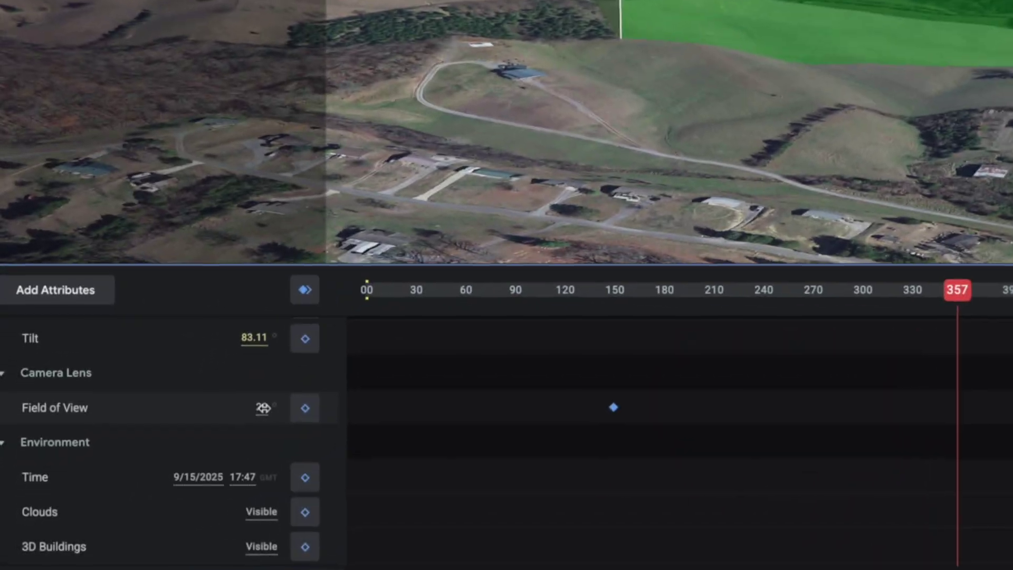
text(30)
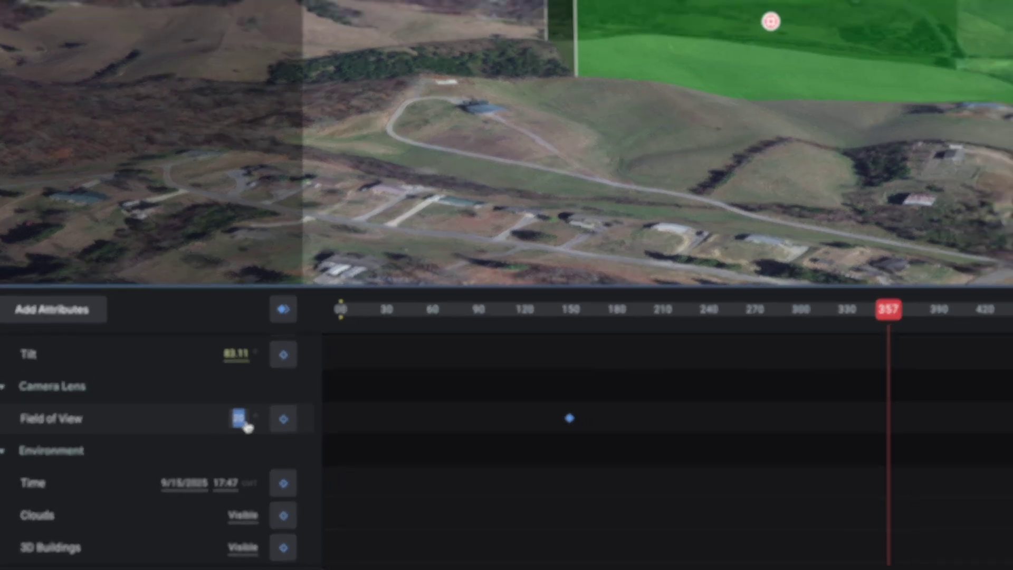
key(Return)
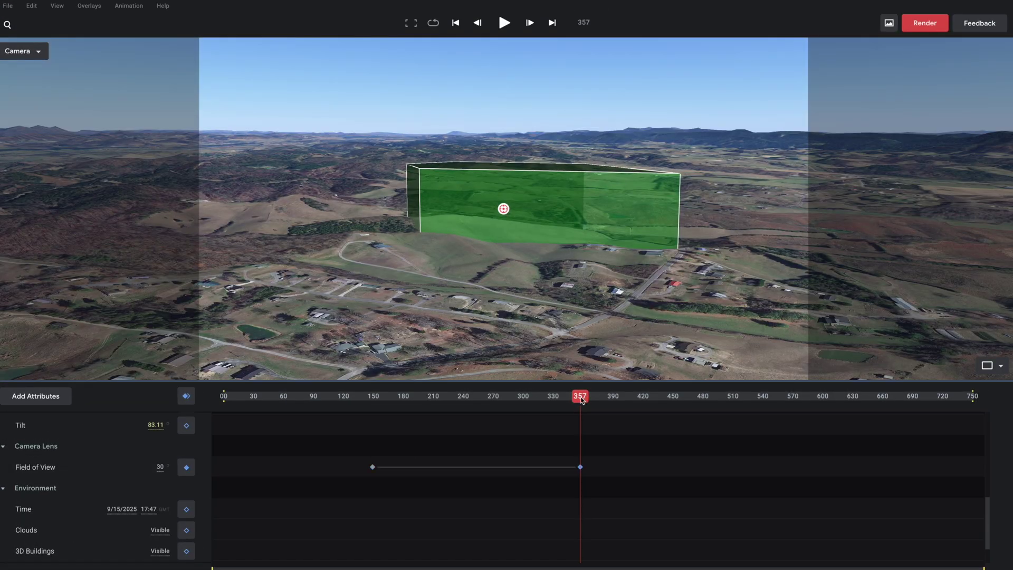
Rewind to before the first Field of View keyframe and play the widening of the lens up to frame 368
drag(581, 401, 354, 438)
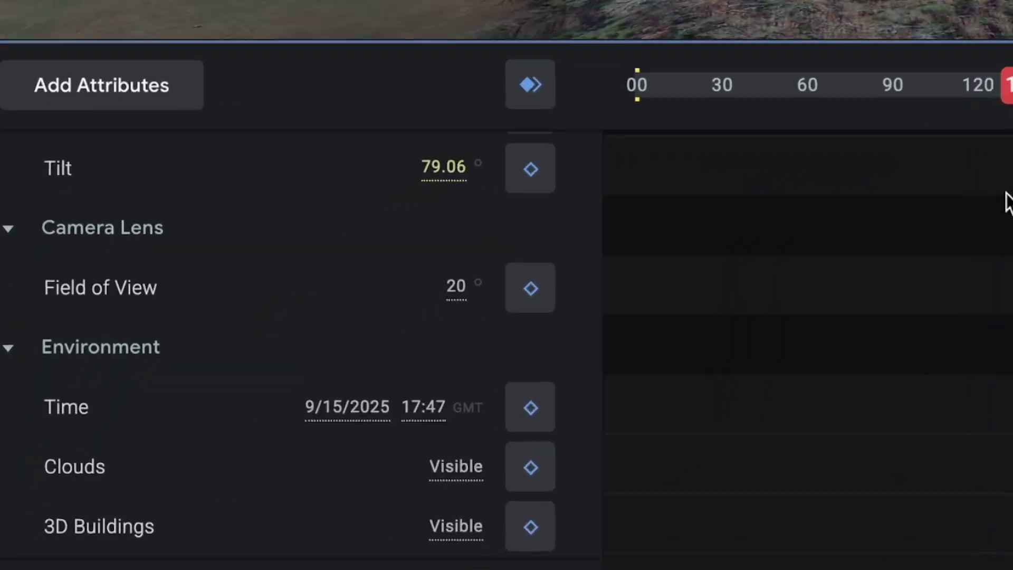
drag(1008, 204, 1012, 205)
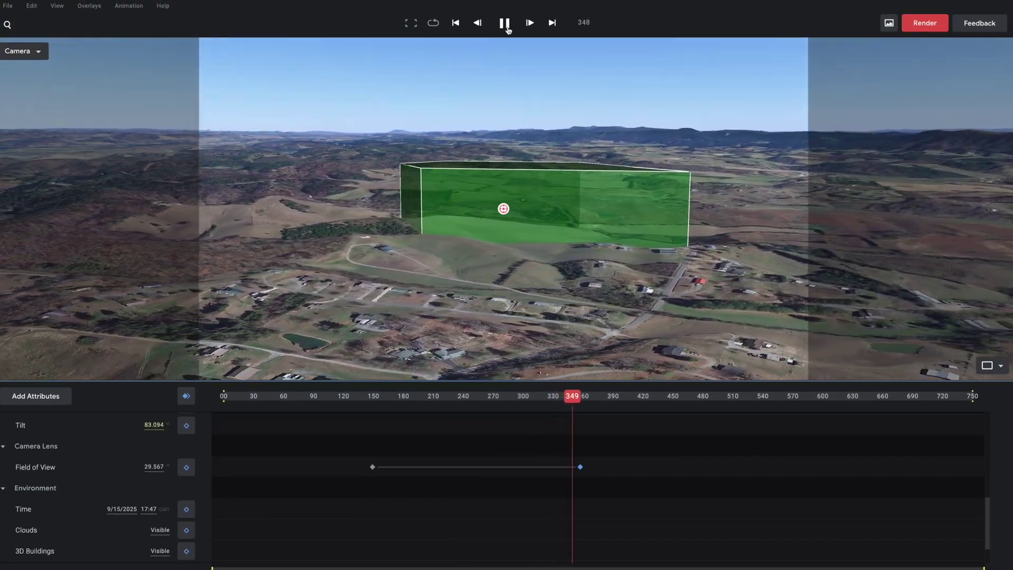
click(507, 24)
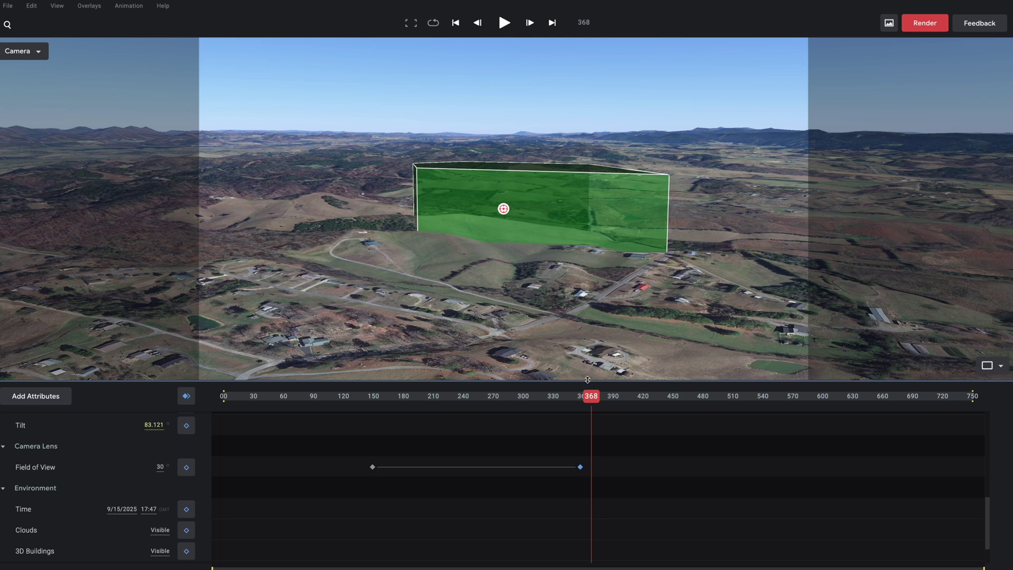
Set the Field of View to 15° at frame 449 and replay the lens change up to frame 462
drag(595, 402, 673, 396)
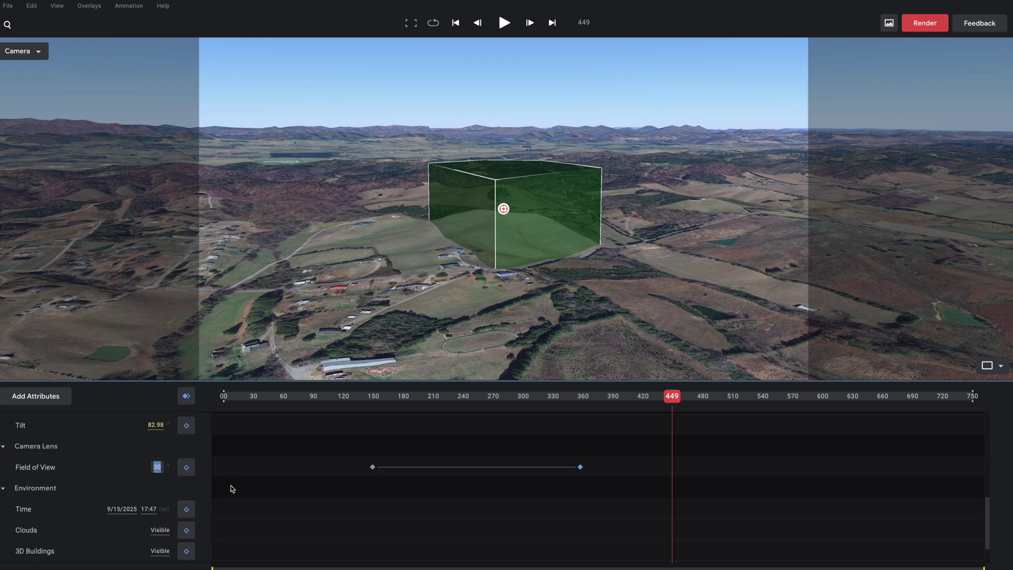
text(5)
key(Return)
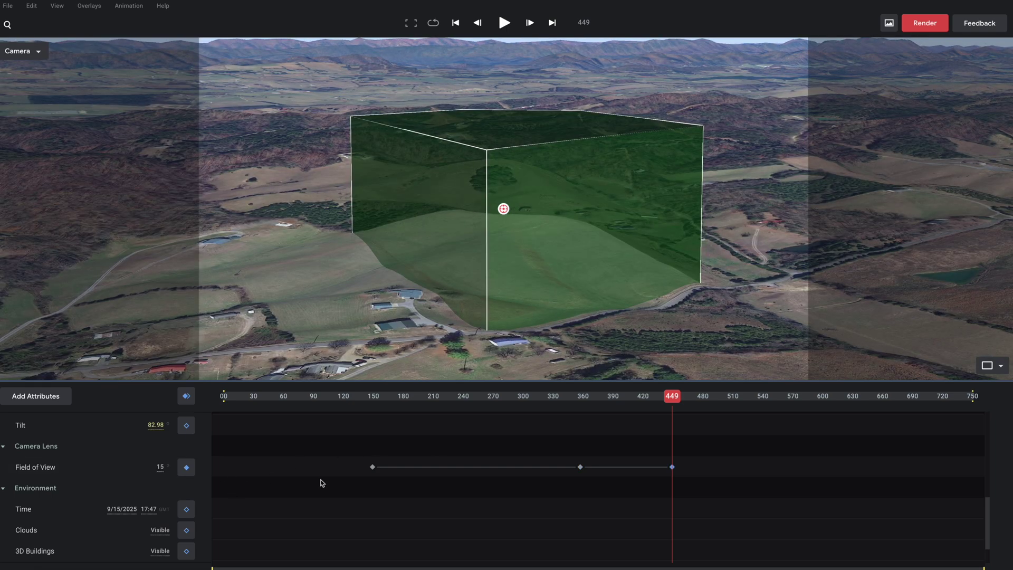
drag(672, 399, 411, 426)
key(space)
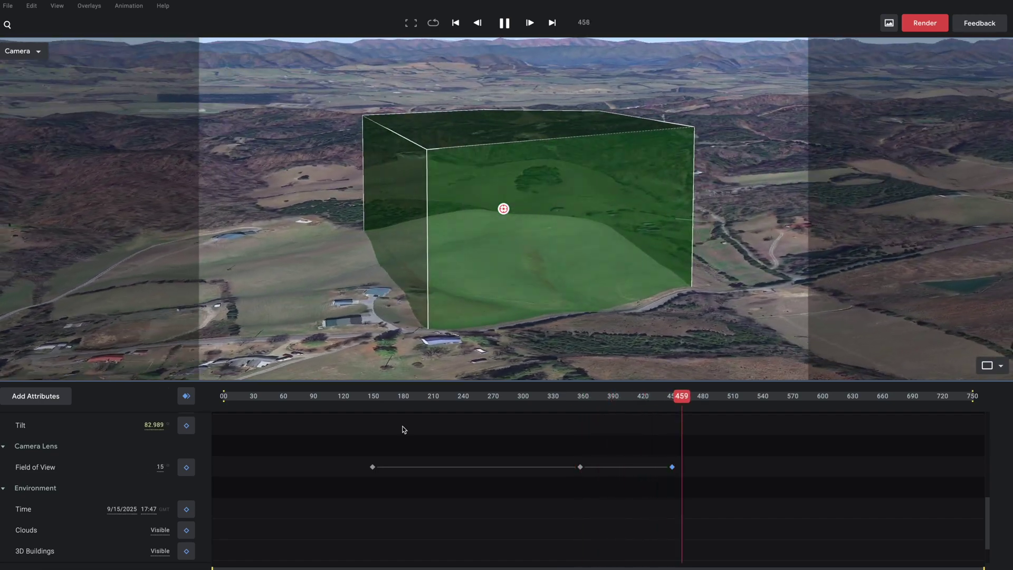
click(688, 401)
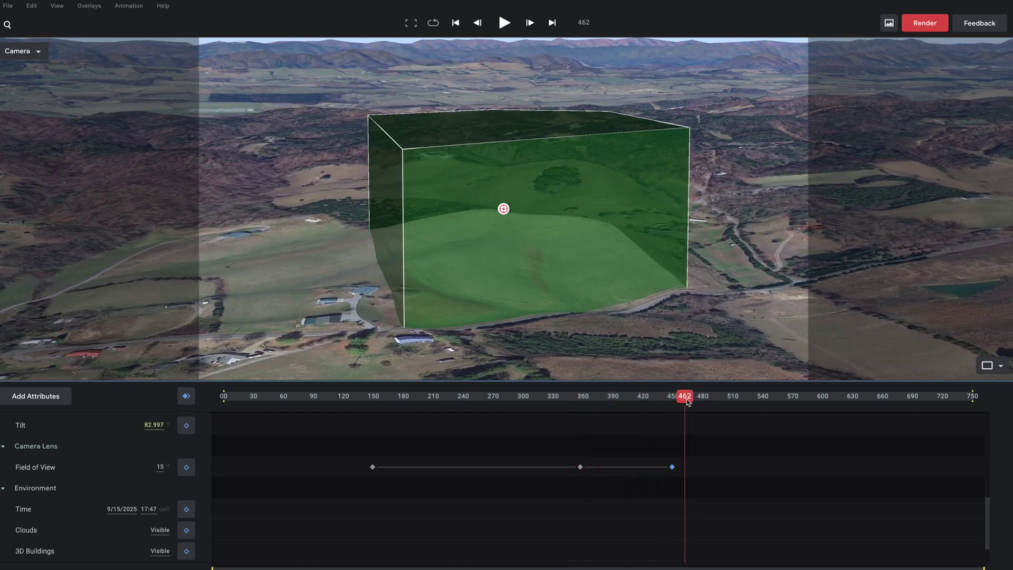
Set the Field of View to 25° at frame 526 and replay the last lens changes up to frame 541
drag(688, 401, 751, 397)
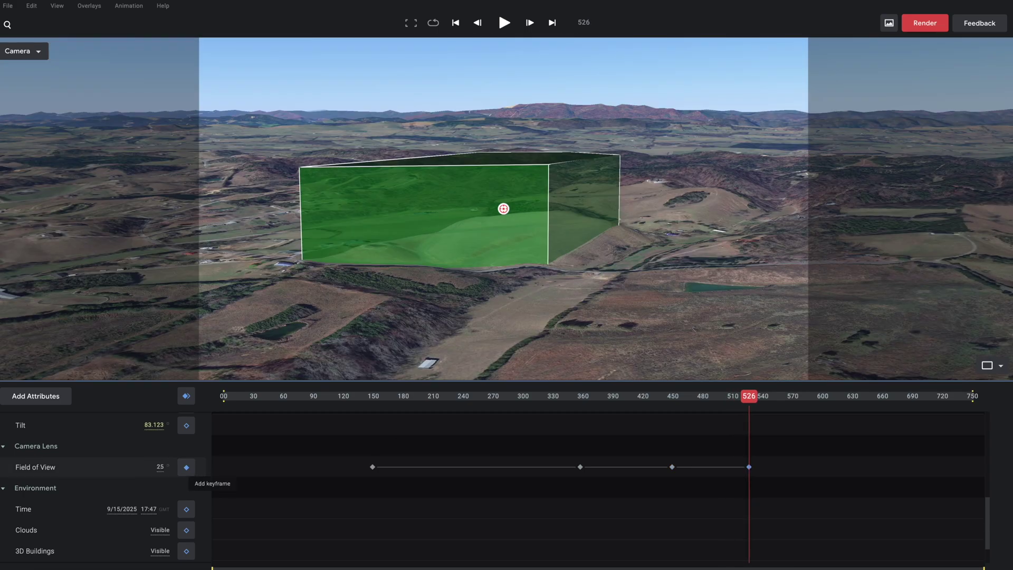
drag(760, 405, 554, 410)
key(space)
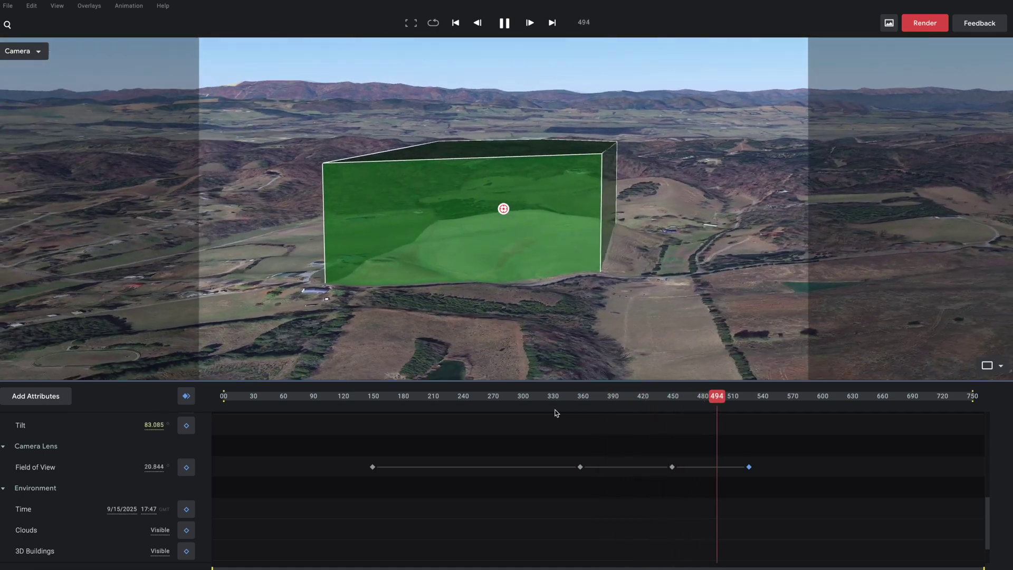
key(space)
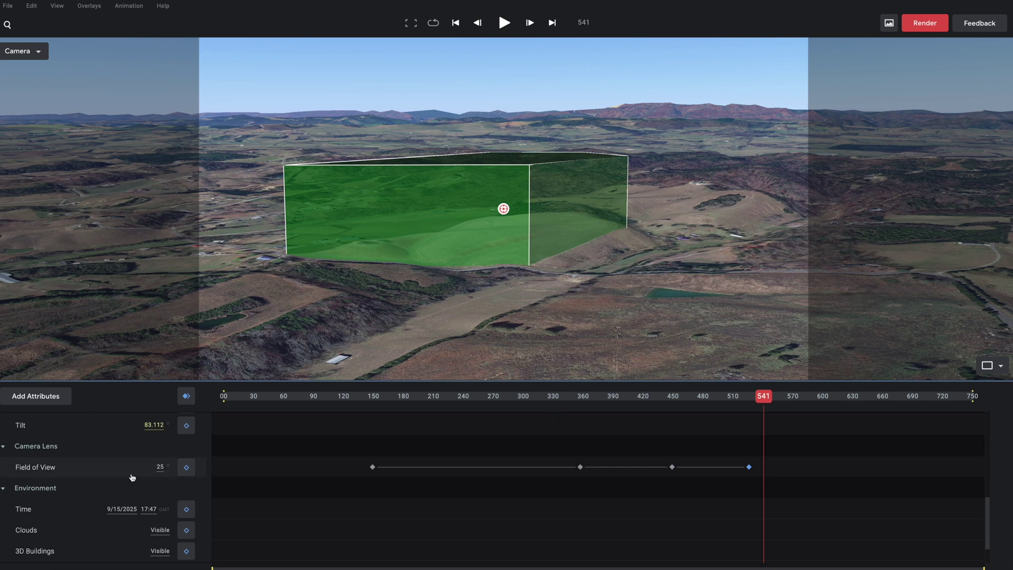
Review the attribute list and keyframe the environment's Time at frame 149
scroll(135, 481, up, 4)
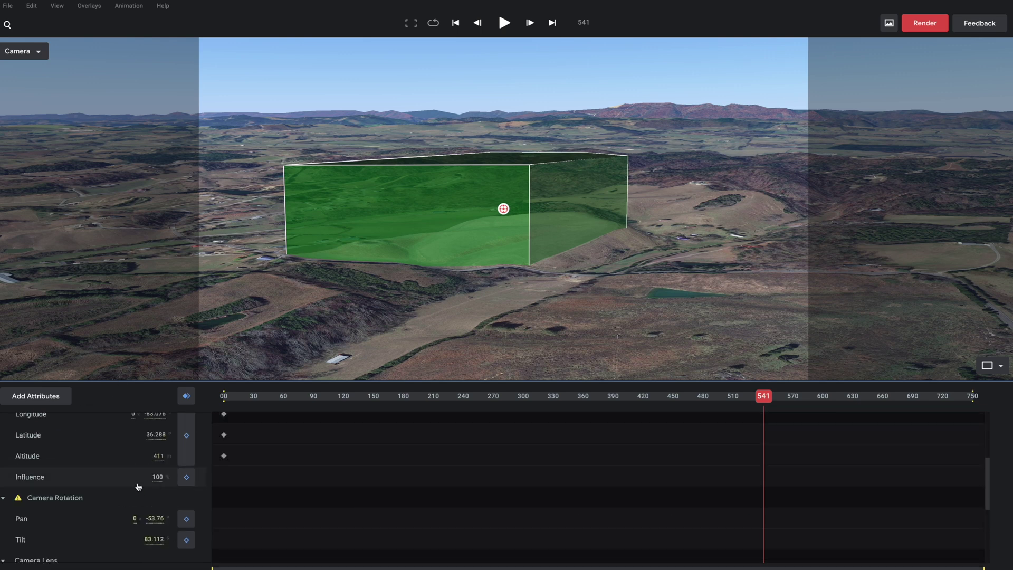
scroll(139, 484, up, 3)
scroll(141, 483, down, 5)
click(161, 512)
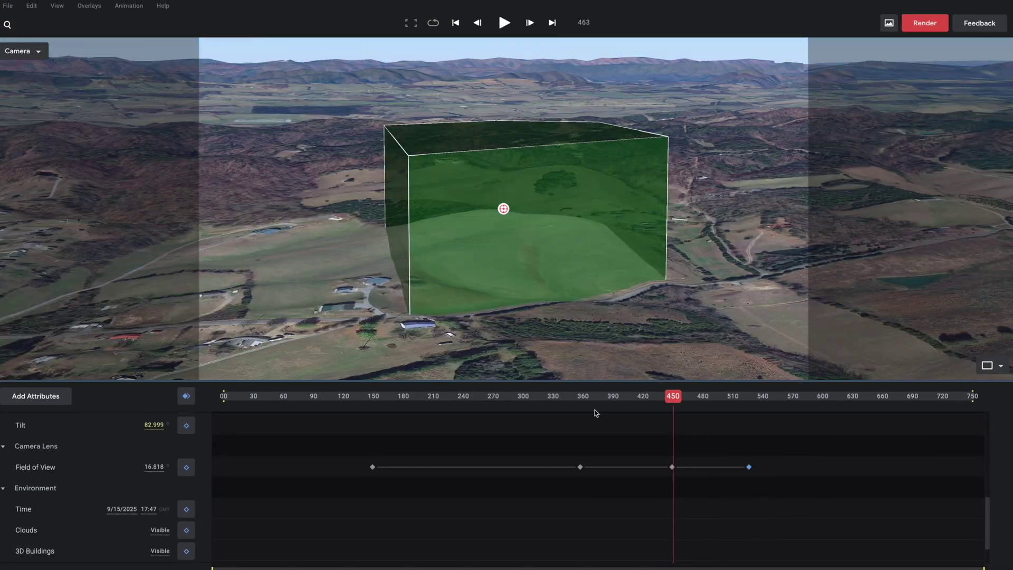
click(370, 426)
drag(369, 426, 374, 426)
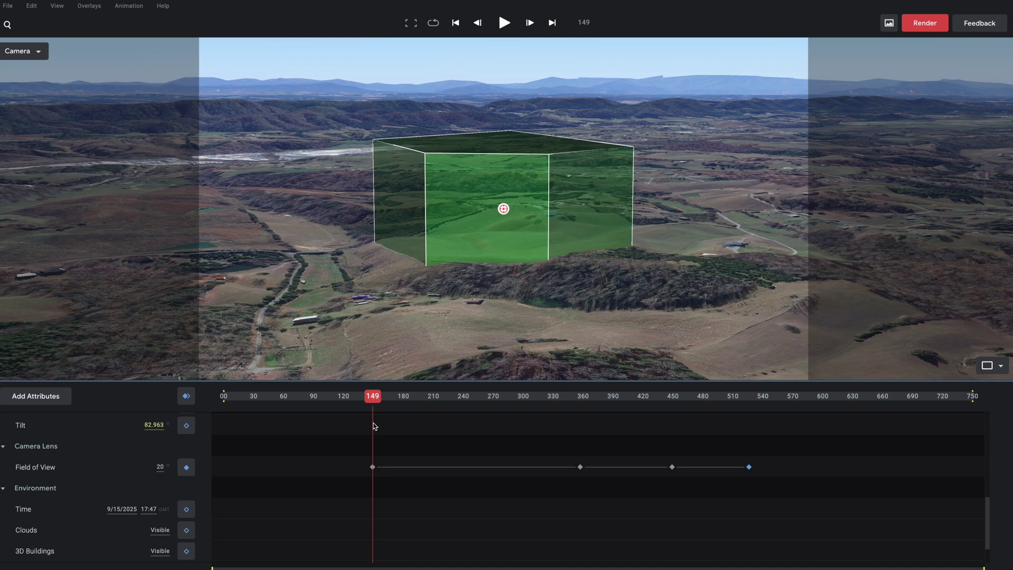
click(186, 509)
Set the environment's Time at frame 716 to 00:00 on 9/16/2025, after trying an hour of 23
drag(369, 415, 940, 429)
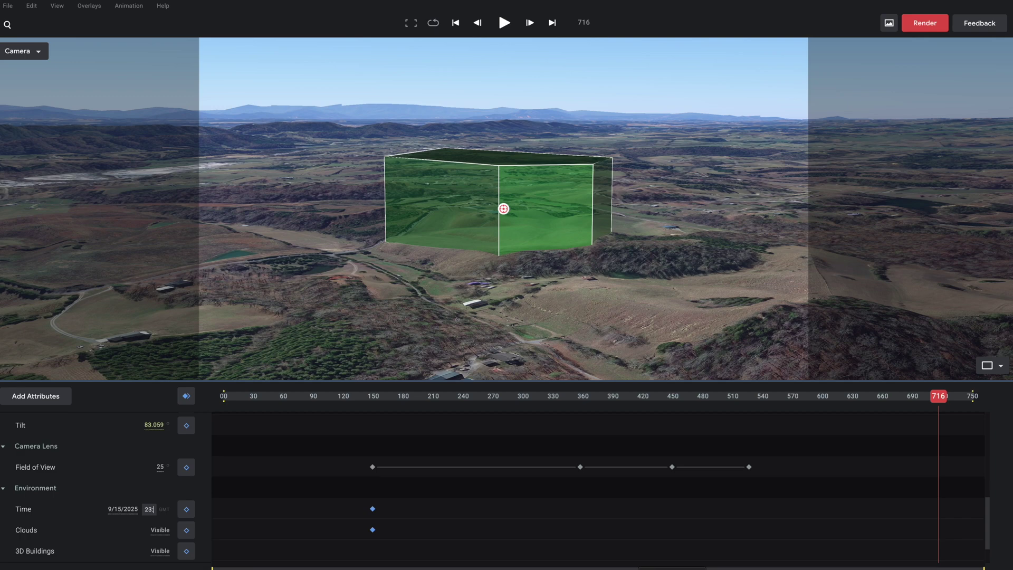
key(Return)
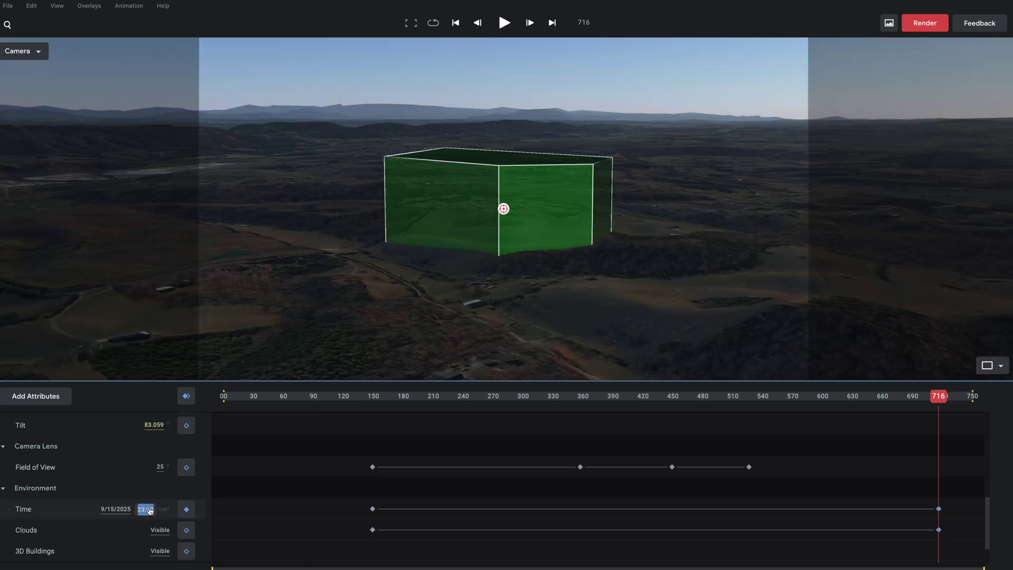
text(4)
key(Return)
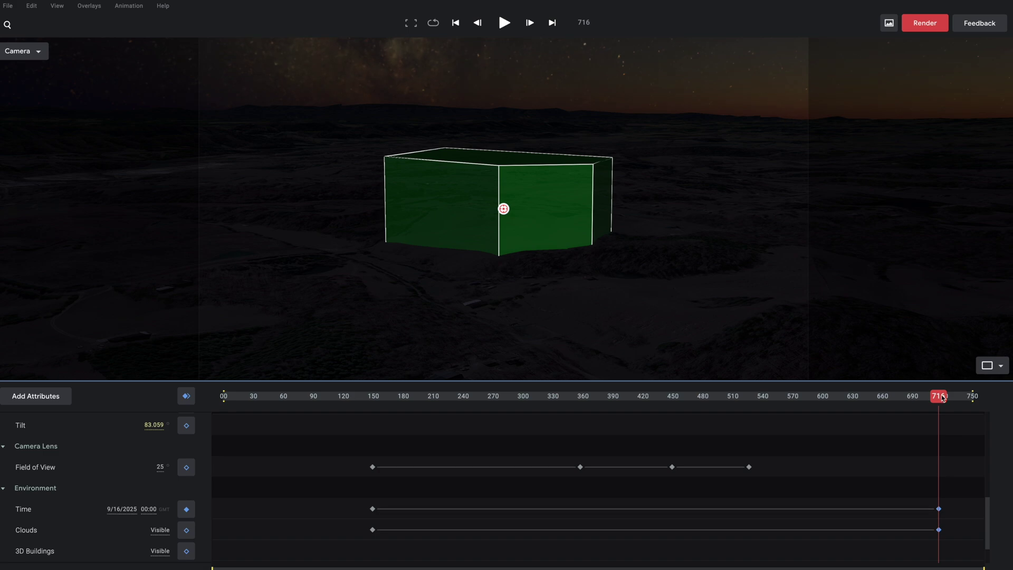
Rewind to the start of the timeline, return to the camera position attributes and play the complete animation
drag(940, 400, 244, 427)
scroll(226, 425, up, 5)
key(space)
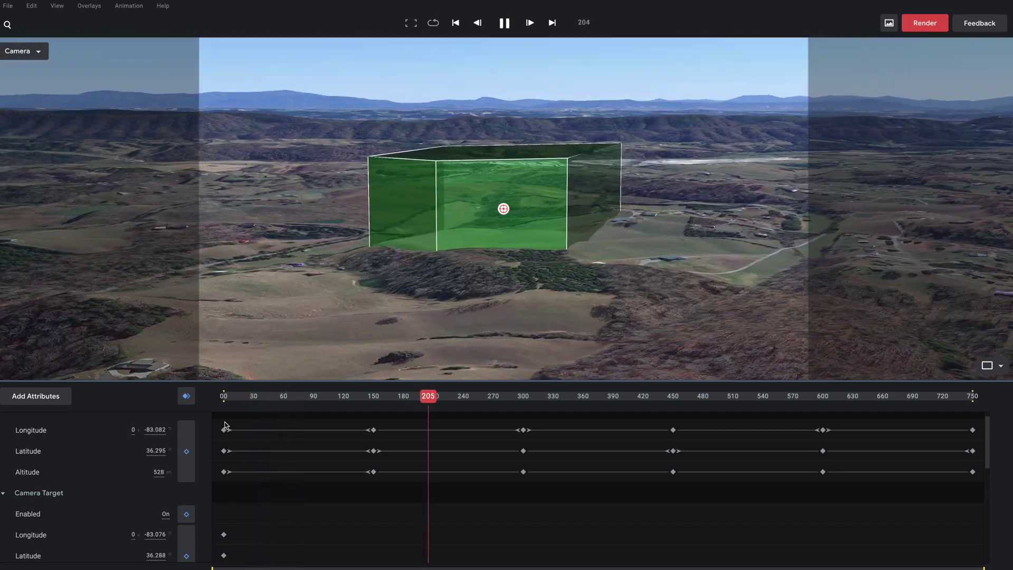
Open the render settings, set the video dimensions to 3840 × 2160 and move the attribution to X 2998, Y 1879 in the frame's lower-right corner
key(space)
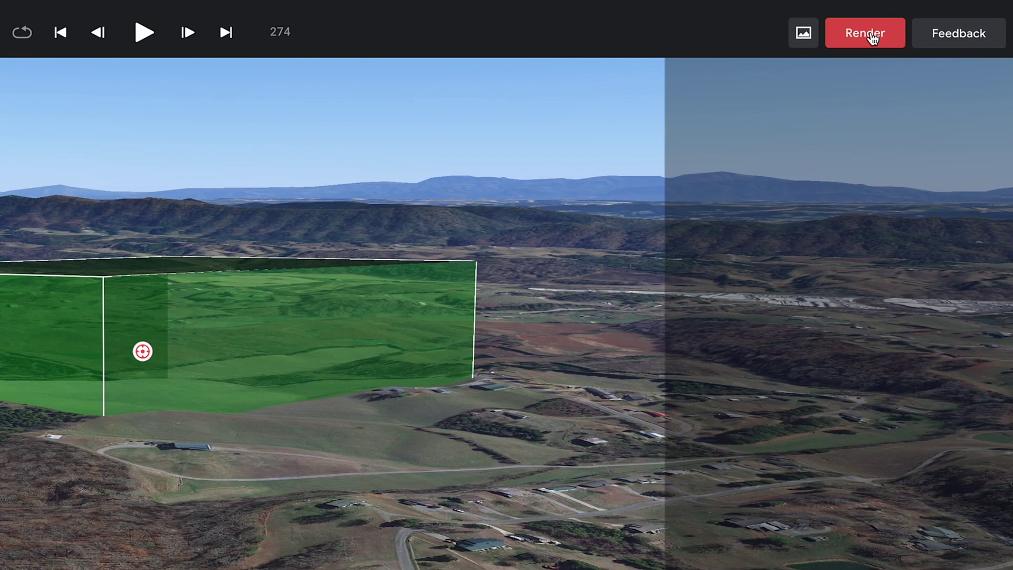
click(873, 36)
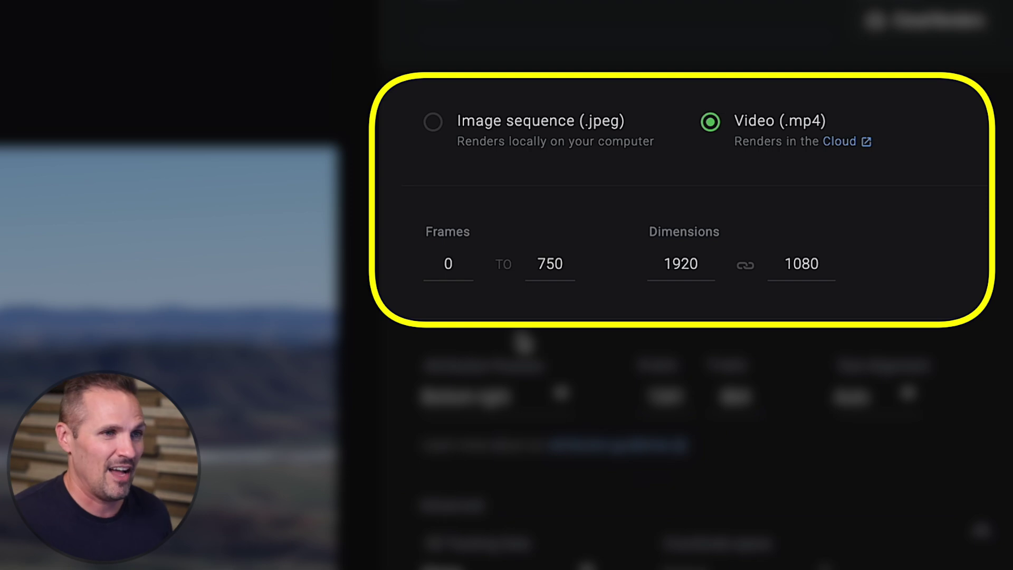
double_click(680, 264)
text(3840)
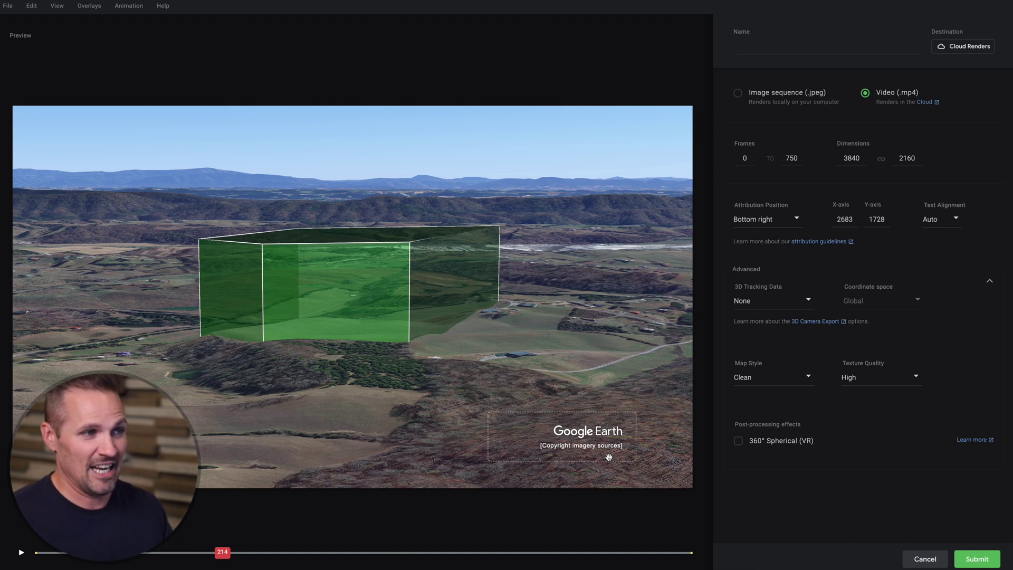
drag(609, 457, 594, 483)
drag(606, 535, 713, 550)
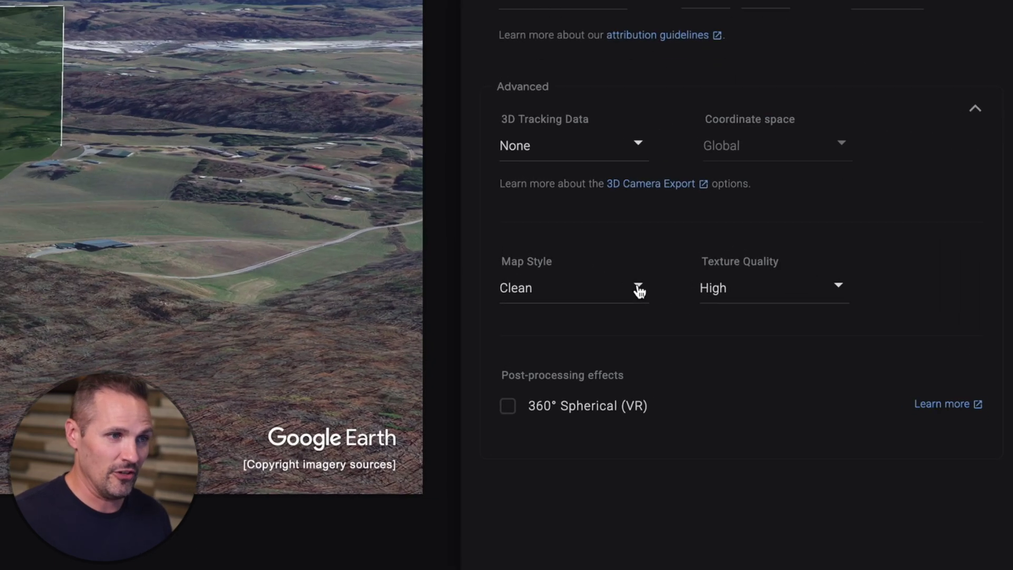
Preview the Exploration and Everything map styles for the render and restore the Clean style
click(807, 376)
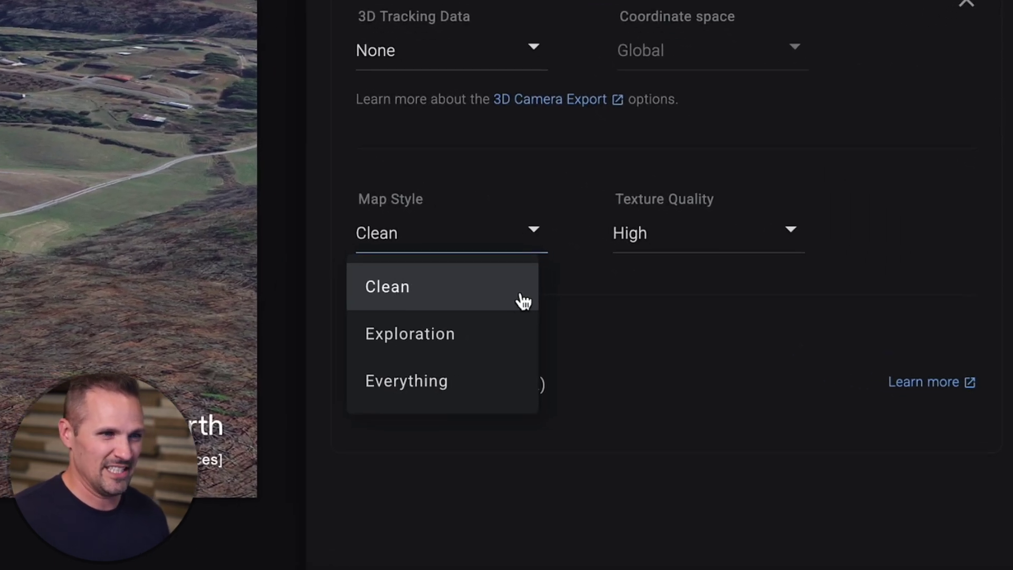
click(500, 334)
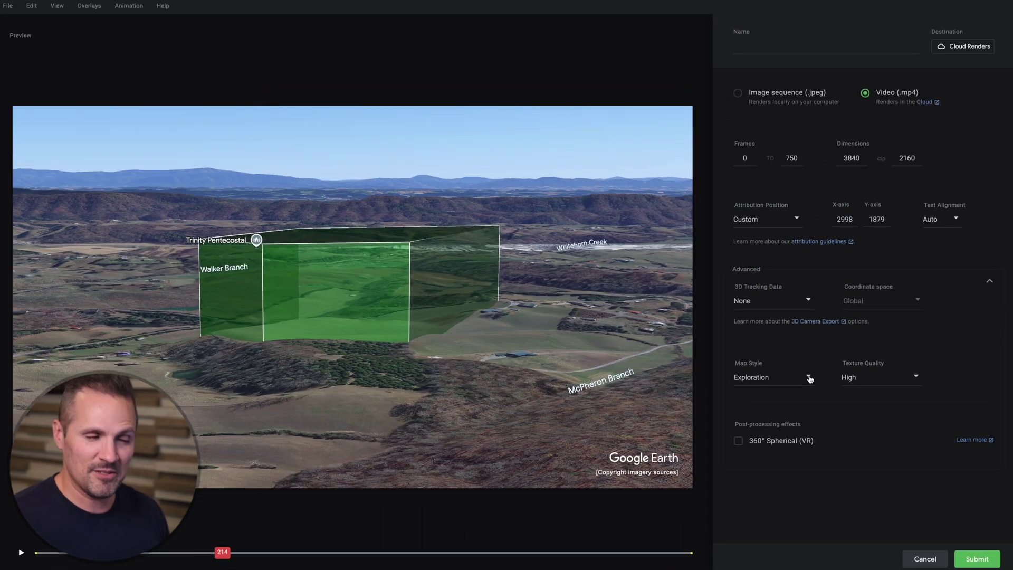
click(809, 379)
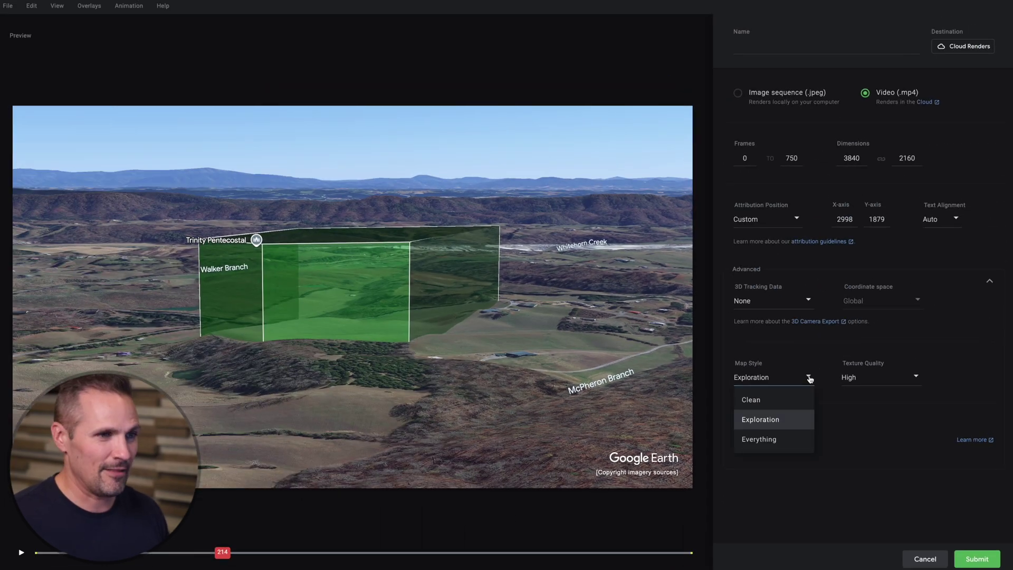
click(791, 438)
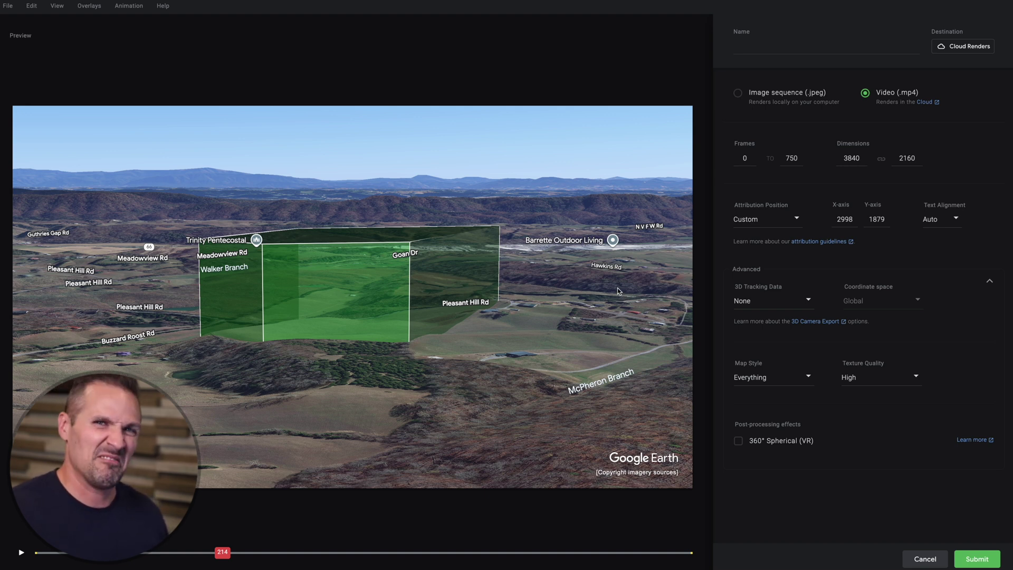
click(807, 379)
click(767, 407)
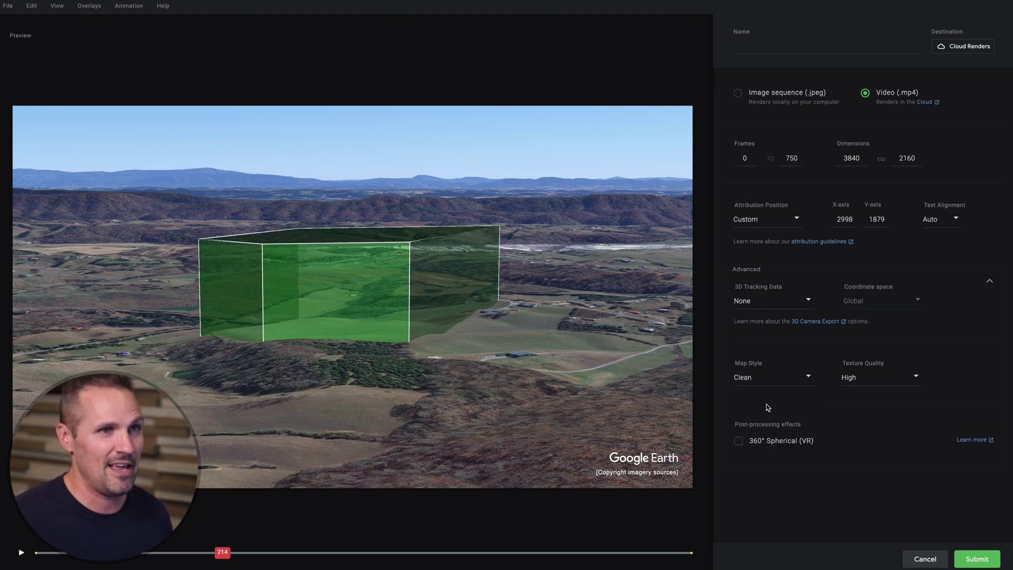
Name the render "Property Fly Over" and submit it as a cloud-rendered video
click(805, 48)
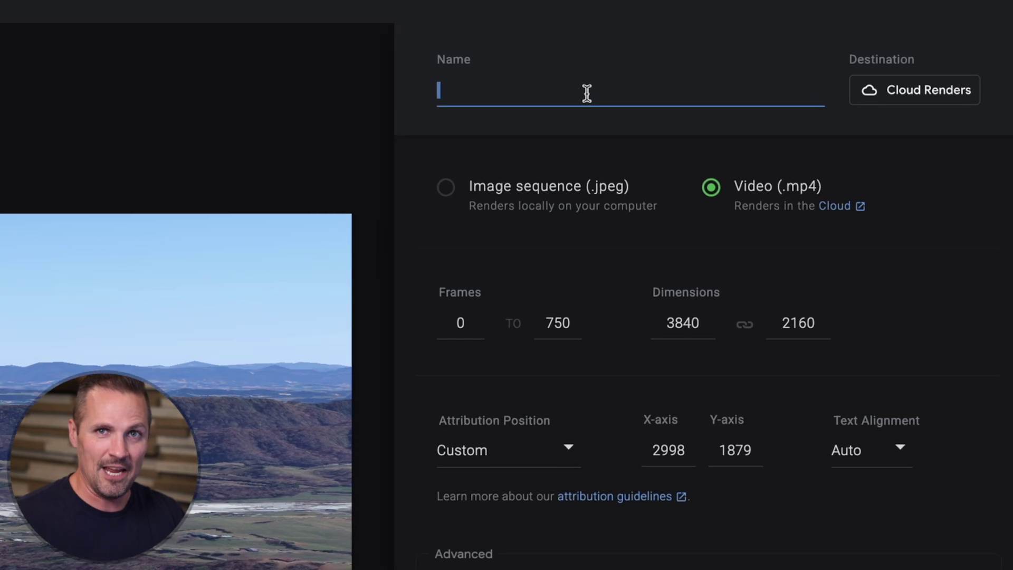
text(Property Fly Over)
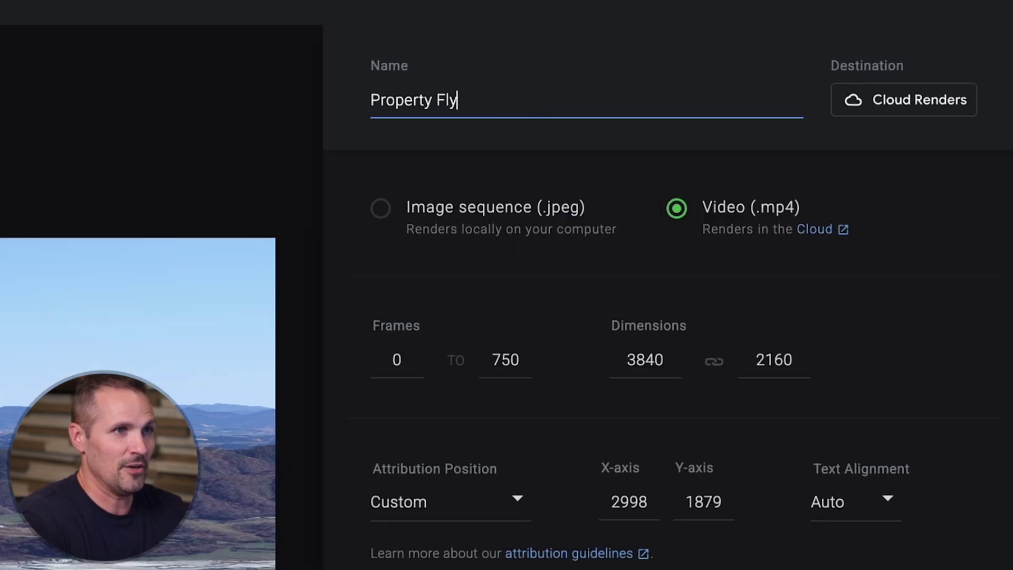
click(927, 201)
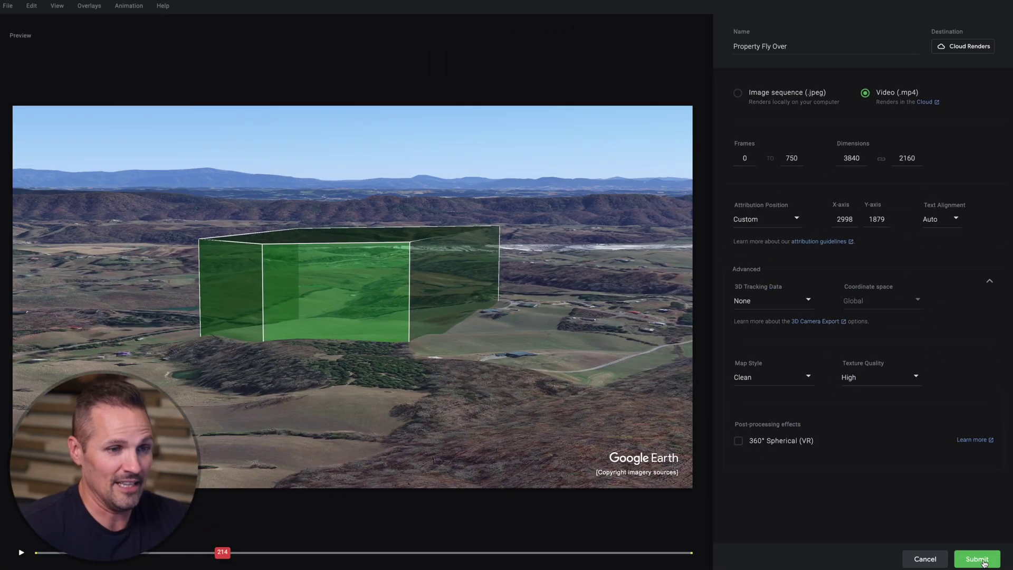
click(977, 558)
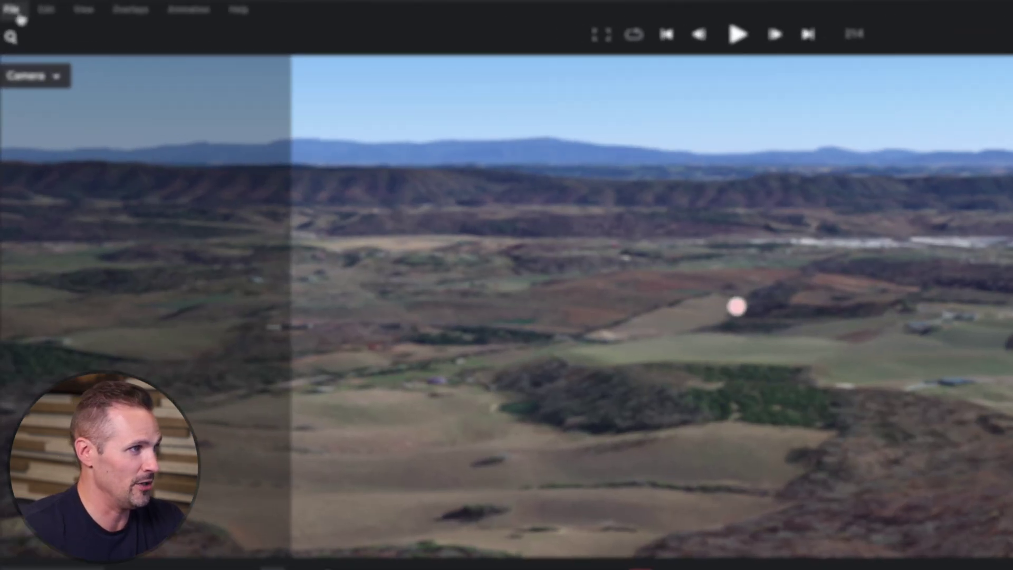
Save the project to My Projects under the file name "Property Fly Over"
click(8, 6)
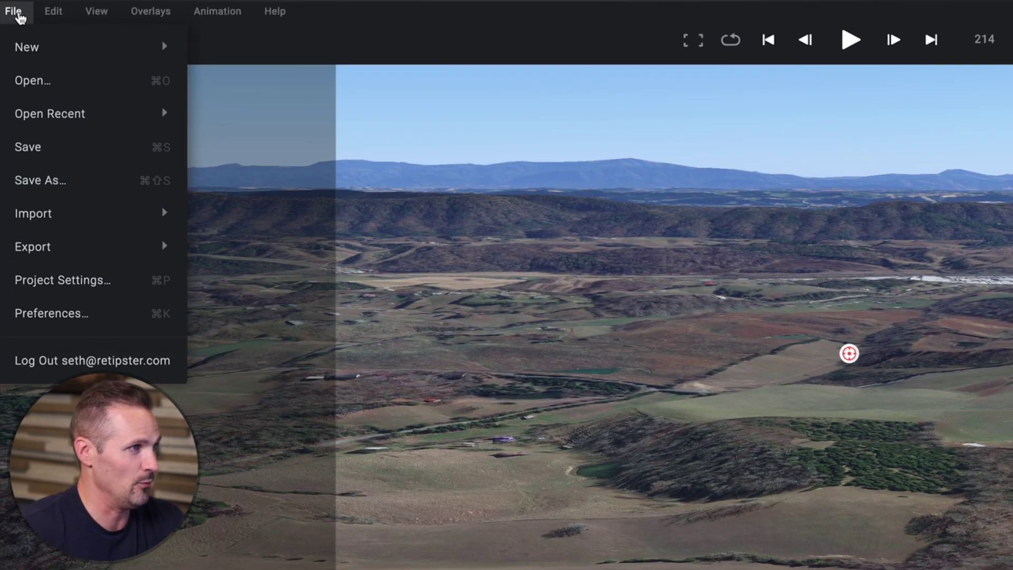
click(57, 145)
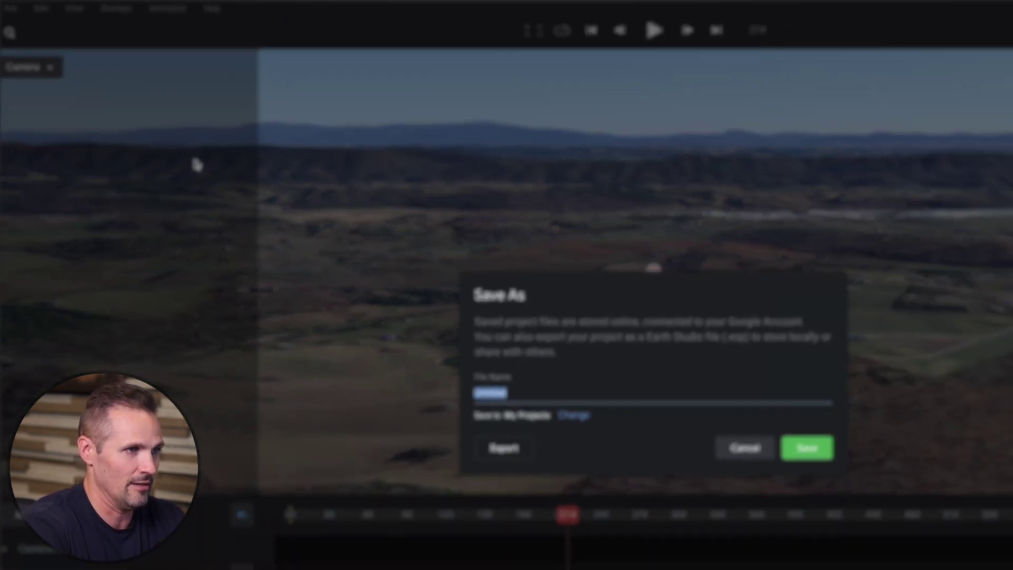
text(Property Fly Over)
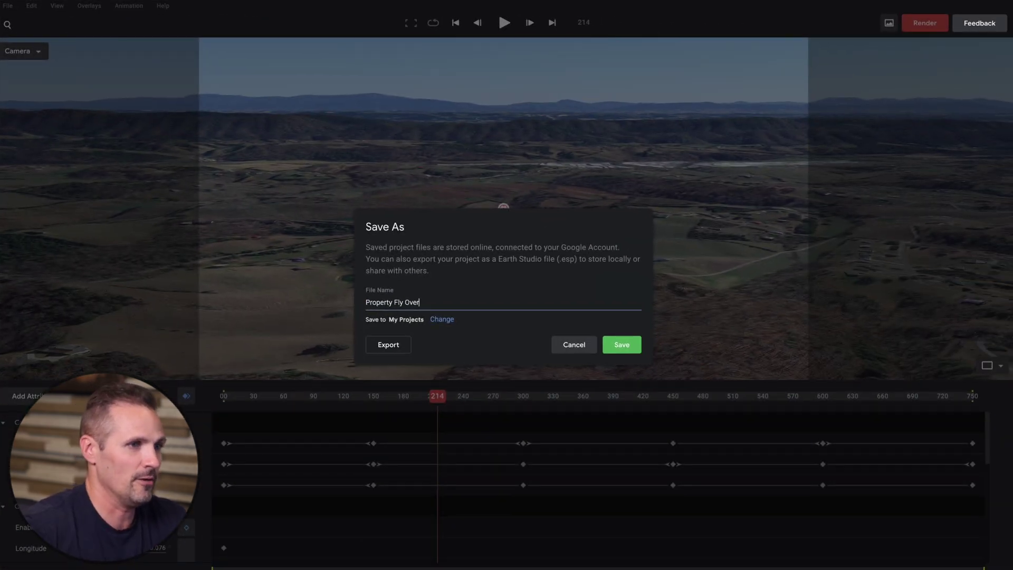
click(624, 341)
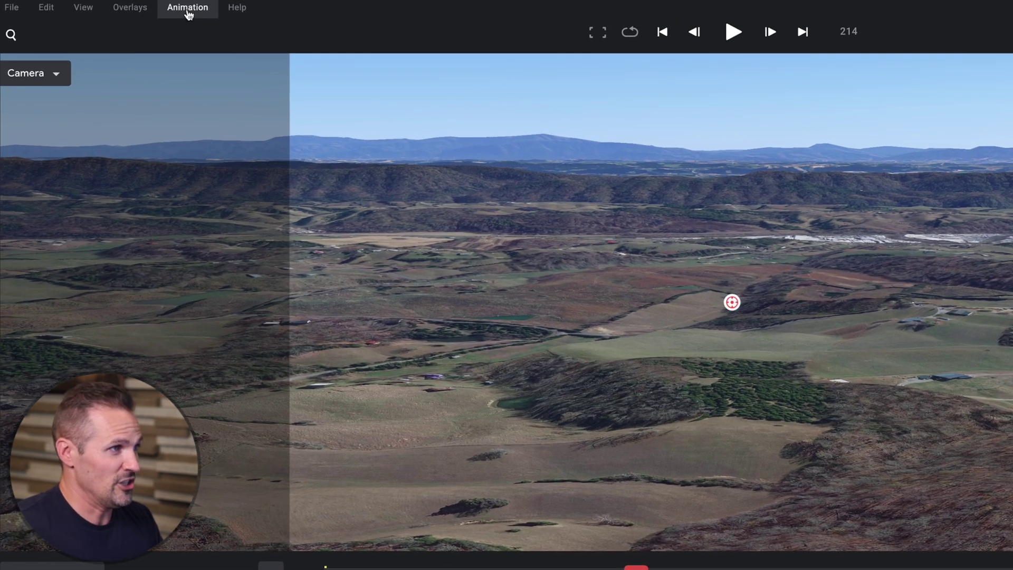
Open the list of cloud renders to check the status of the submitted Property Fly Over video
click(130, 8)
click(221, 98)
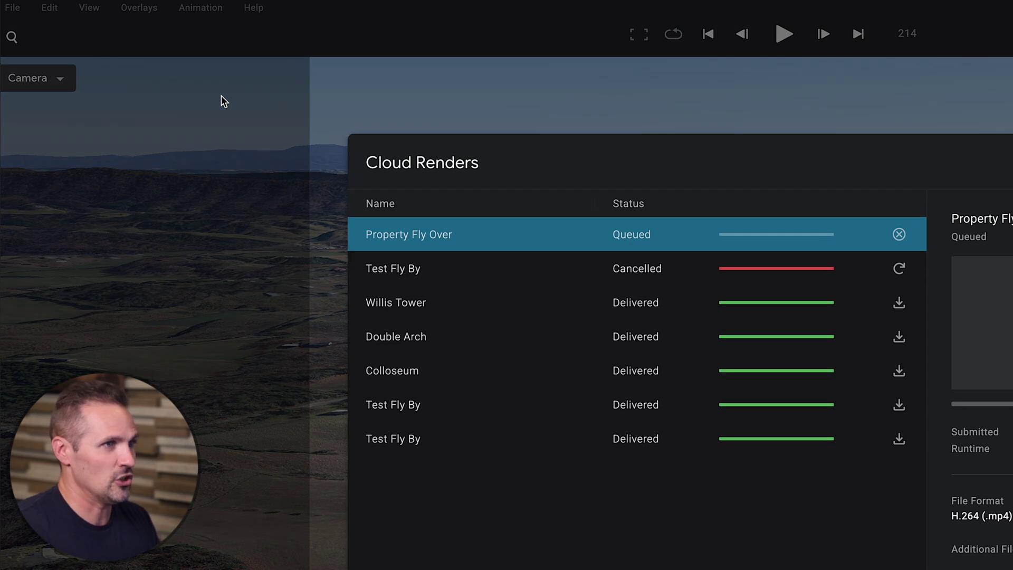